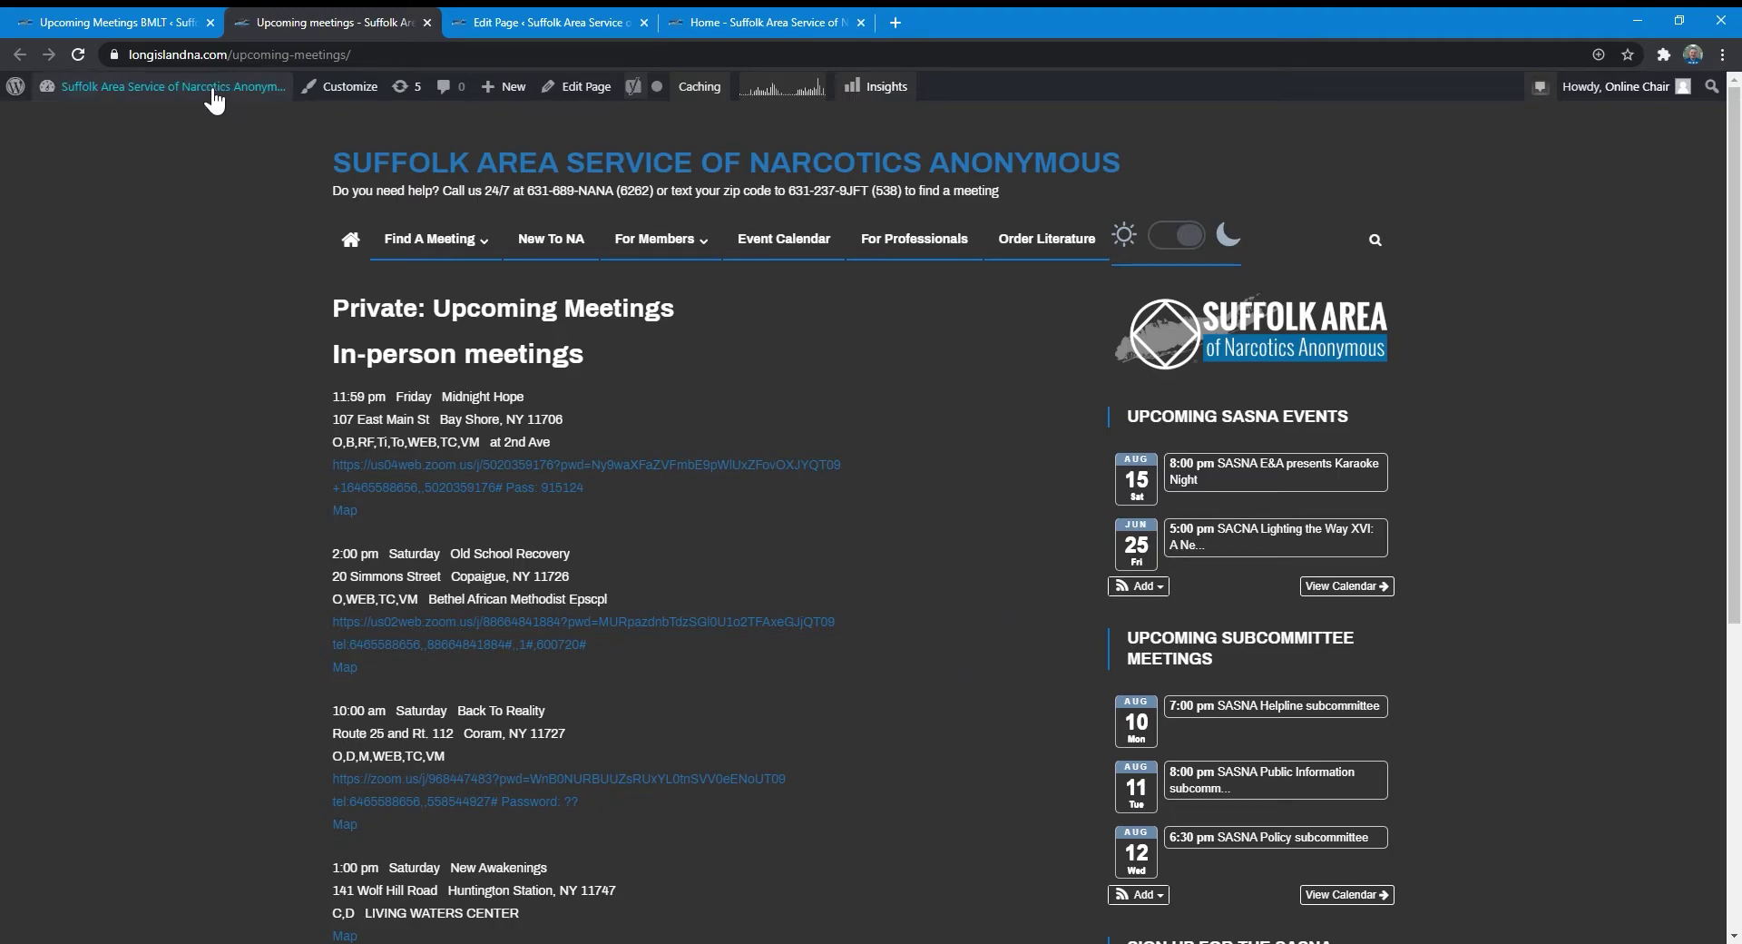
# Examine the Upcoming Meetings BMLT settings, including the default root server, service body, attribute options and custom query sections
pyautogui.click(136, 20)
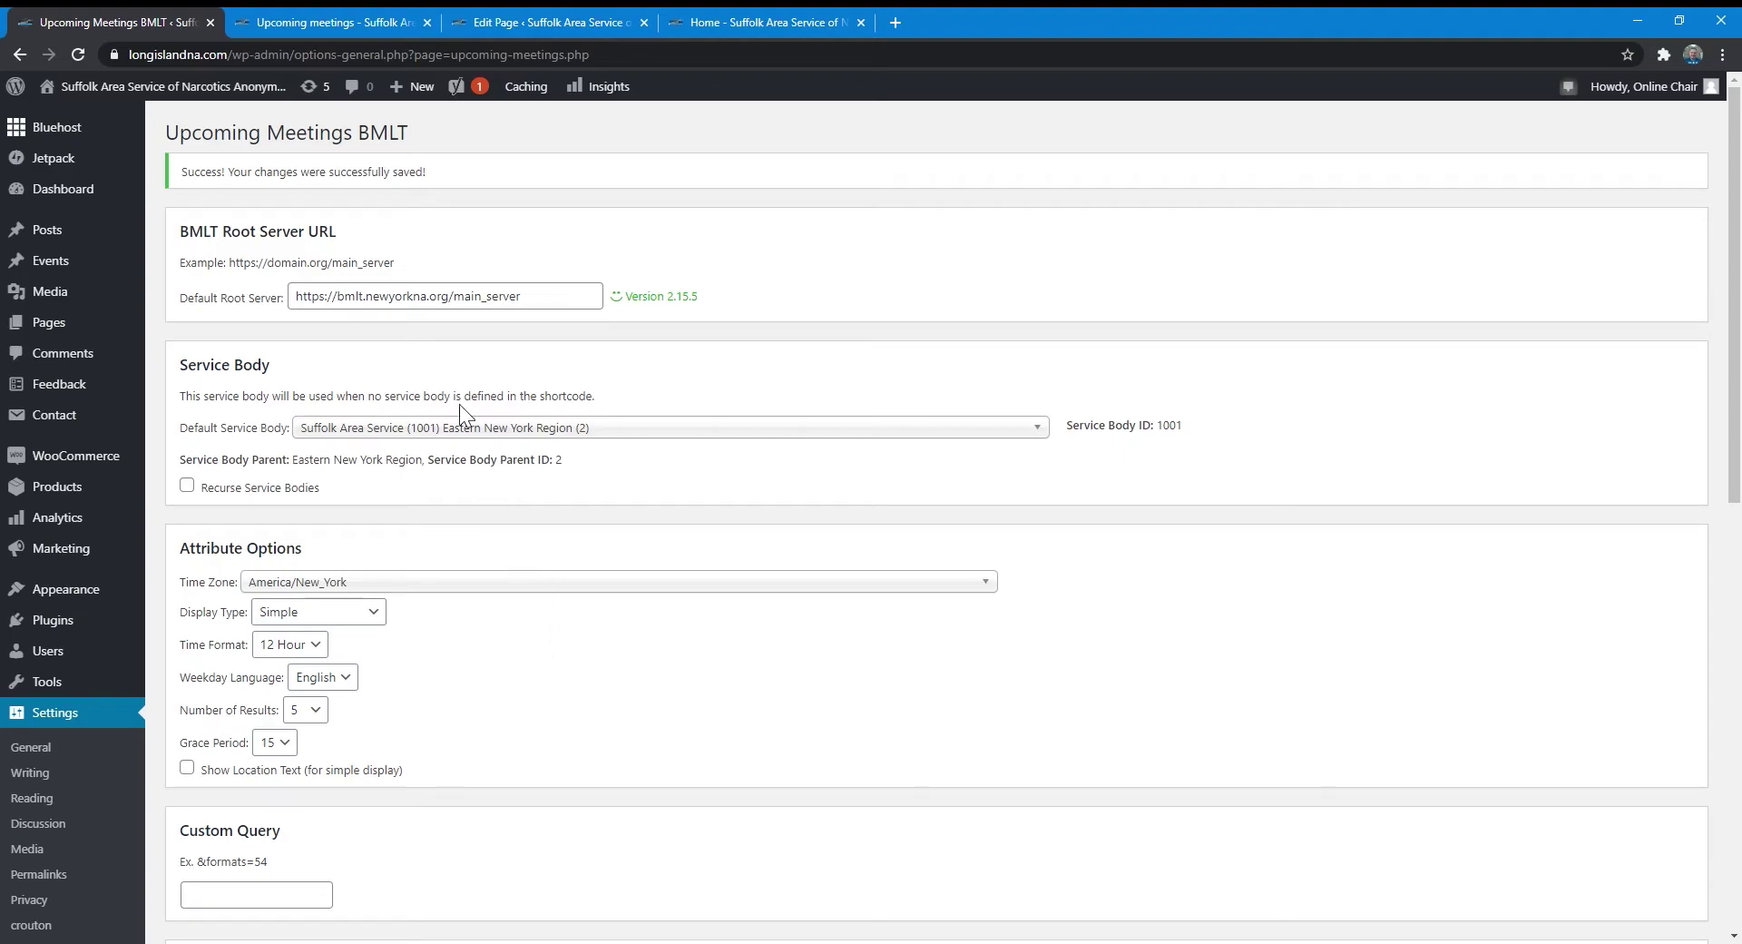
pyautogui.click(565, 300)
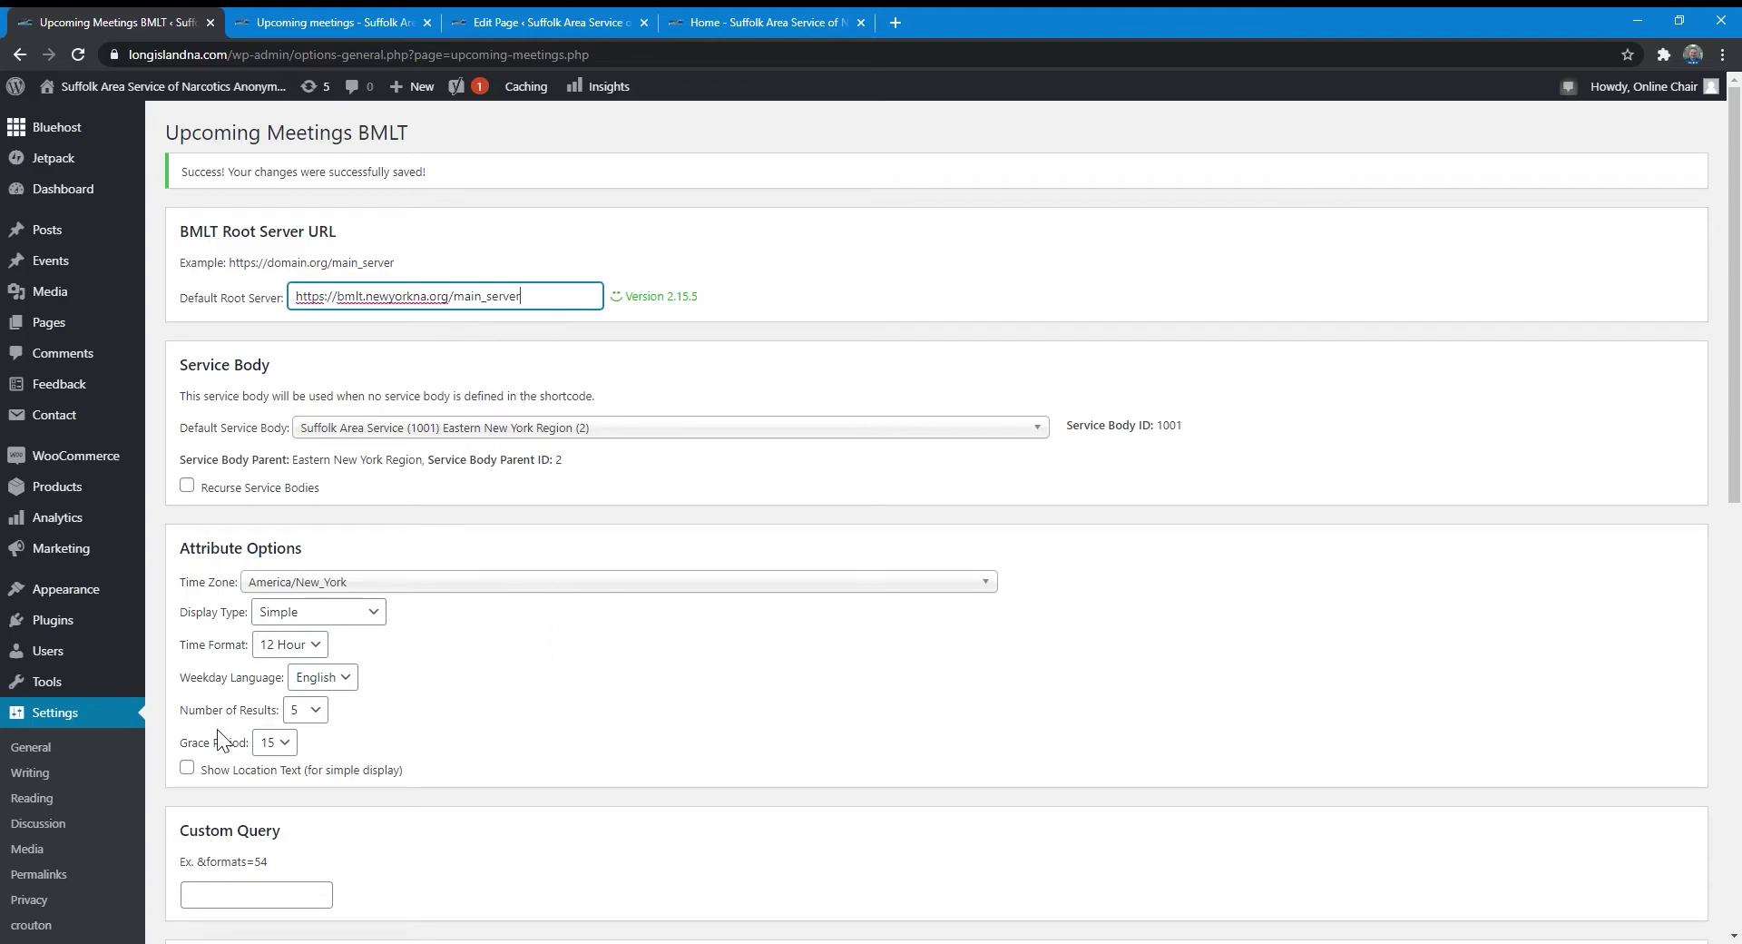
pyautogui.scroll(-2, 216, 716)
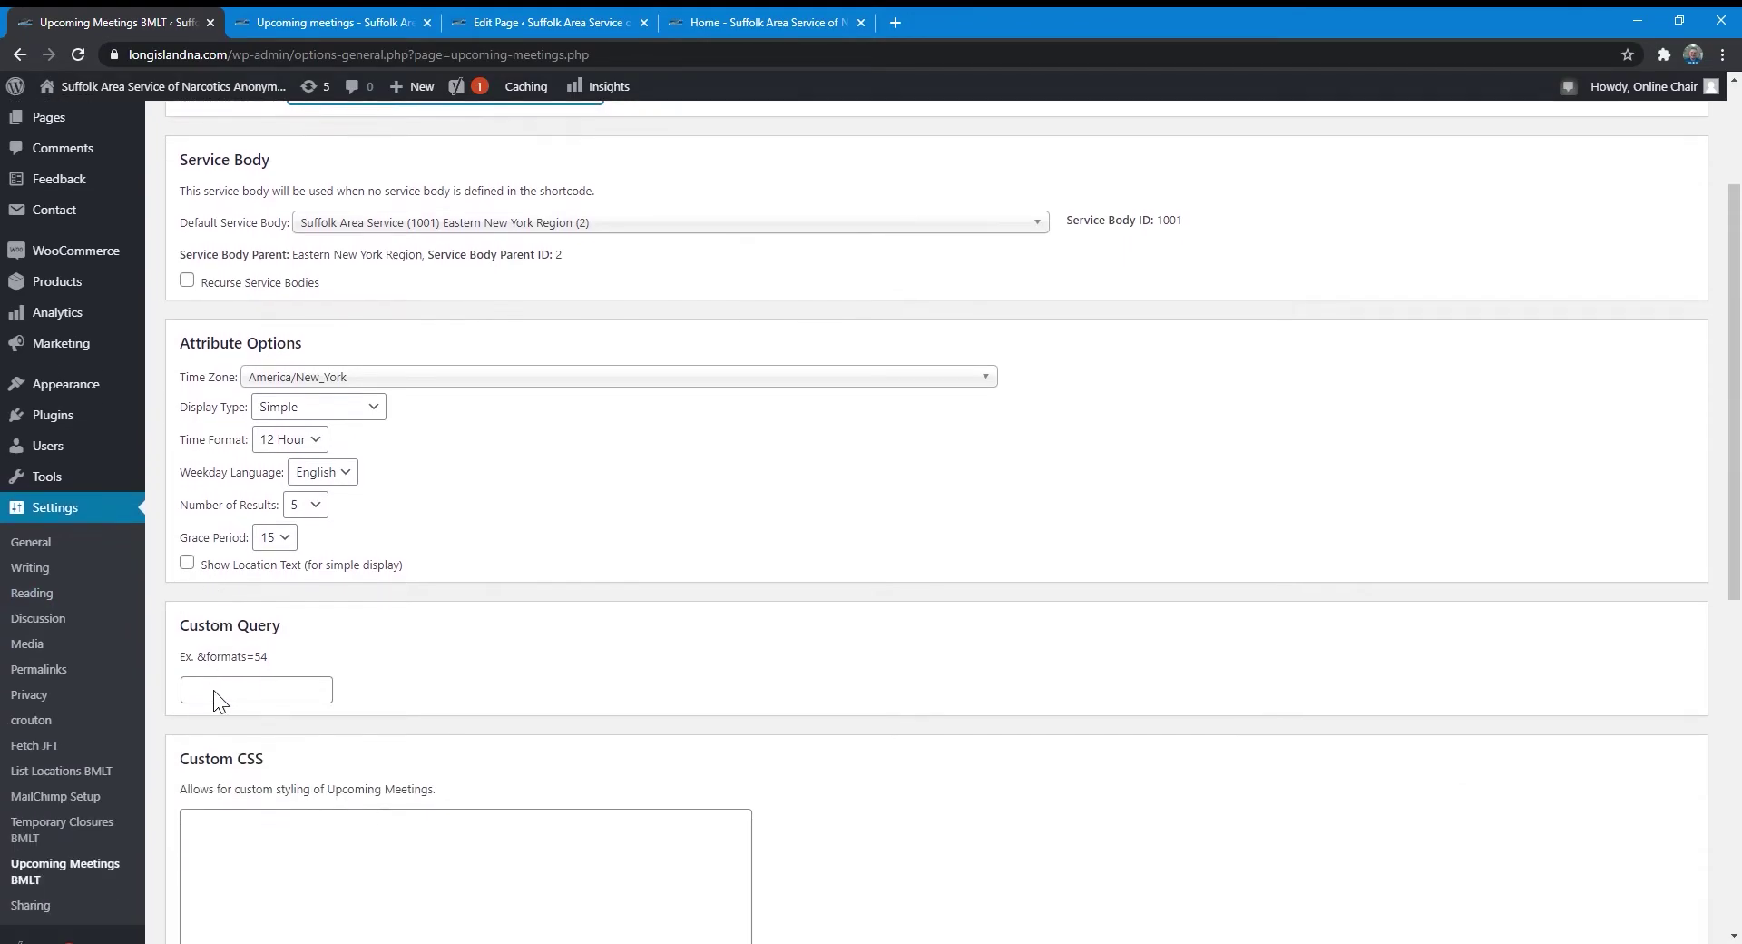
pyautogui.scroll(3, 626, 602)
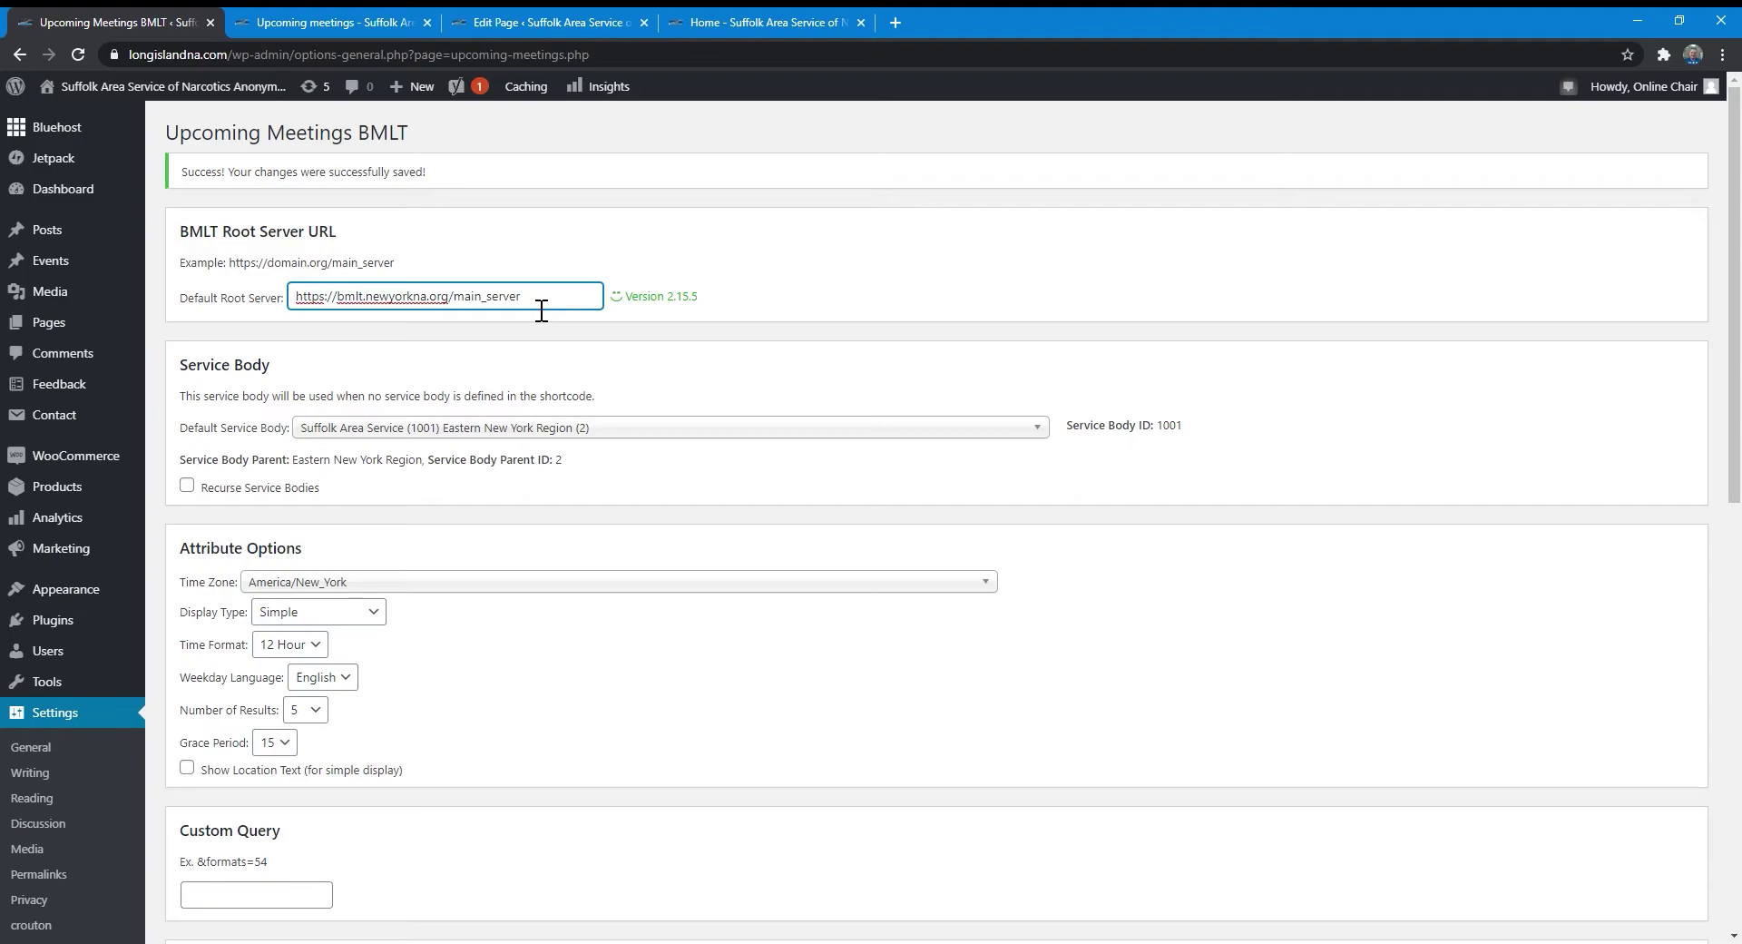
pyautogui.scroll(-4, 610, 727)
pyautogui.scroll(4, 517, 738)
pyautogui.scroll(-1, 434, 554)
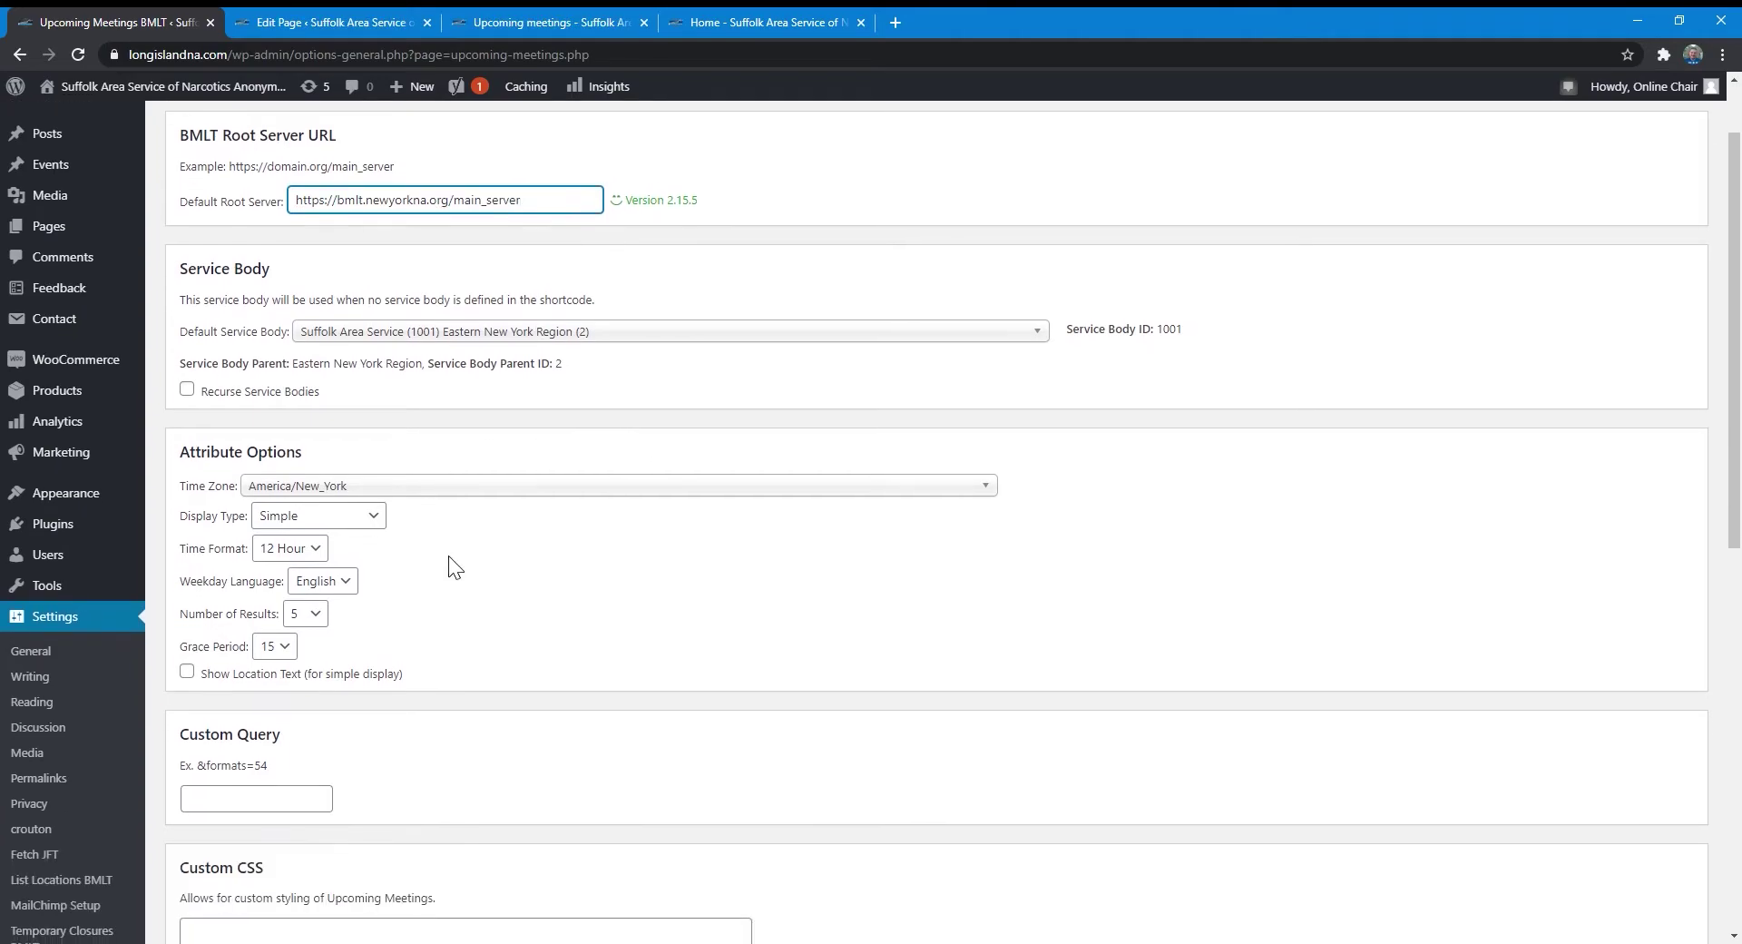
pyautogui.scroll(-1, 448, 556)
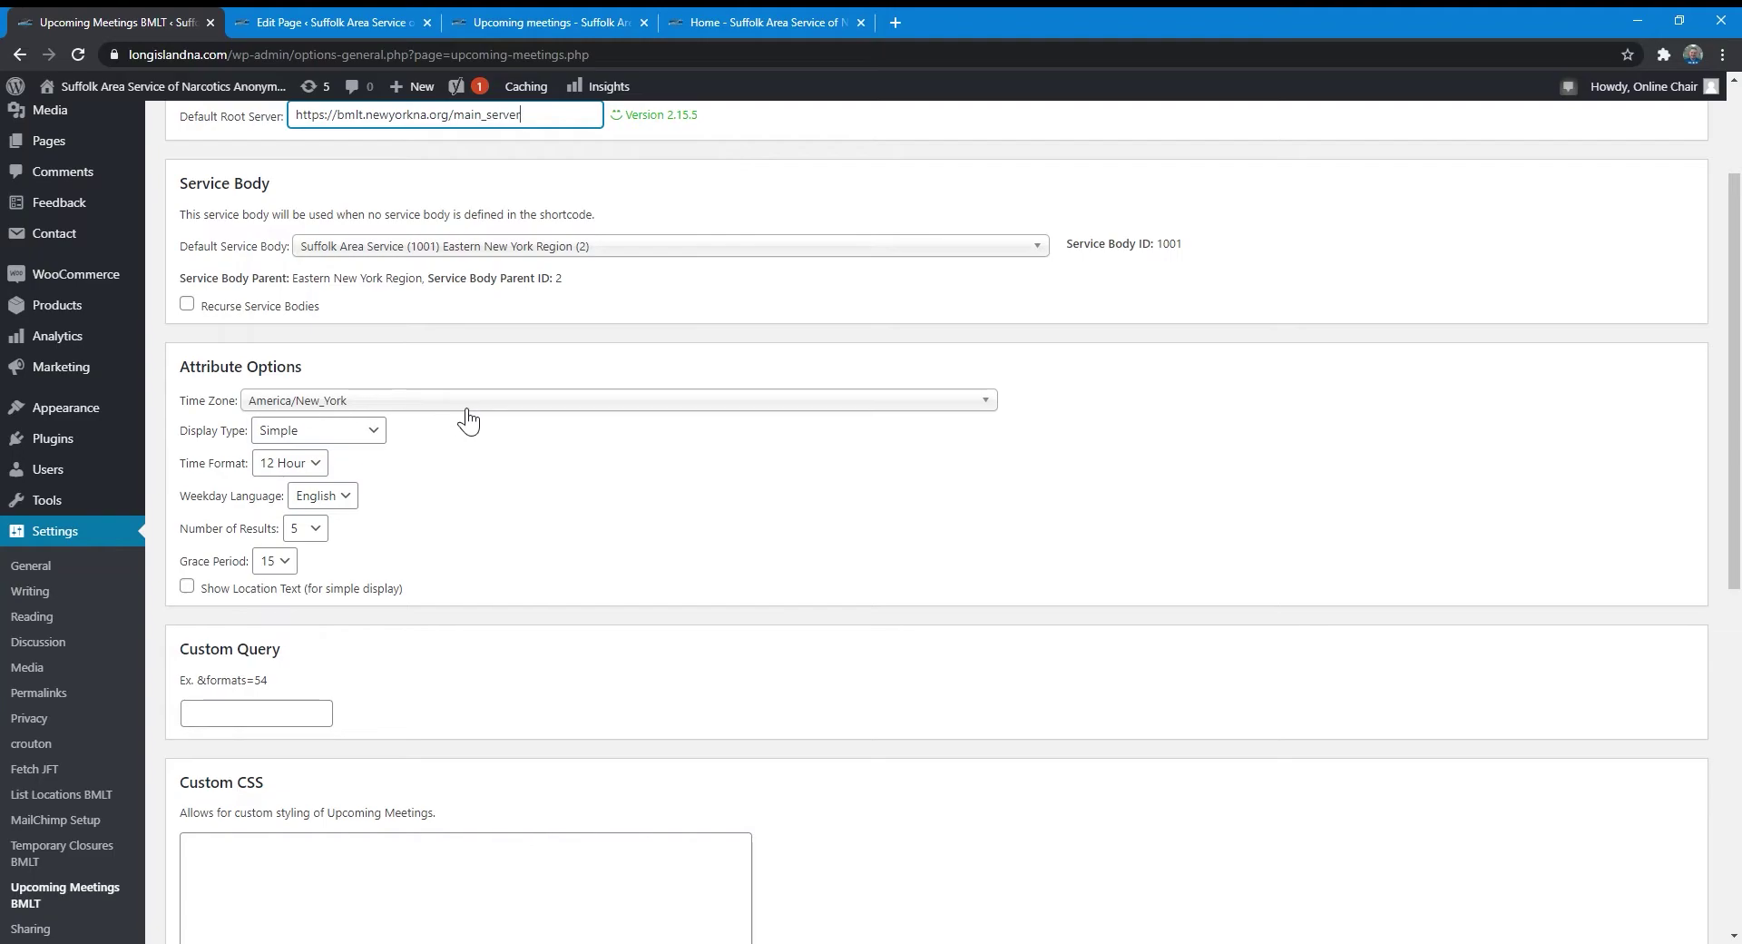
# Set the display type of the upcoming meetings to HTML (bmlt table)
pyautogui.click(385, 434)
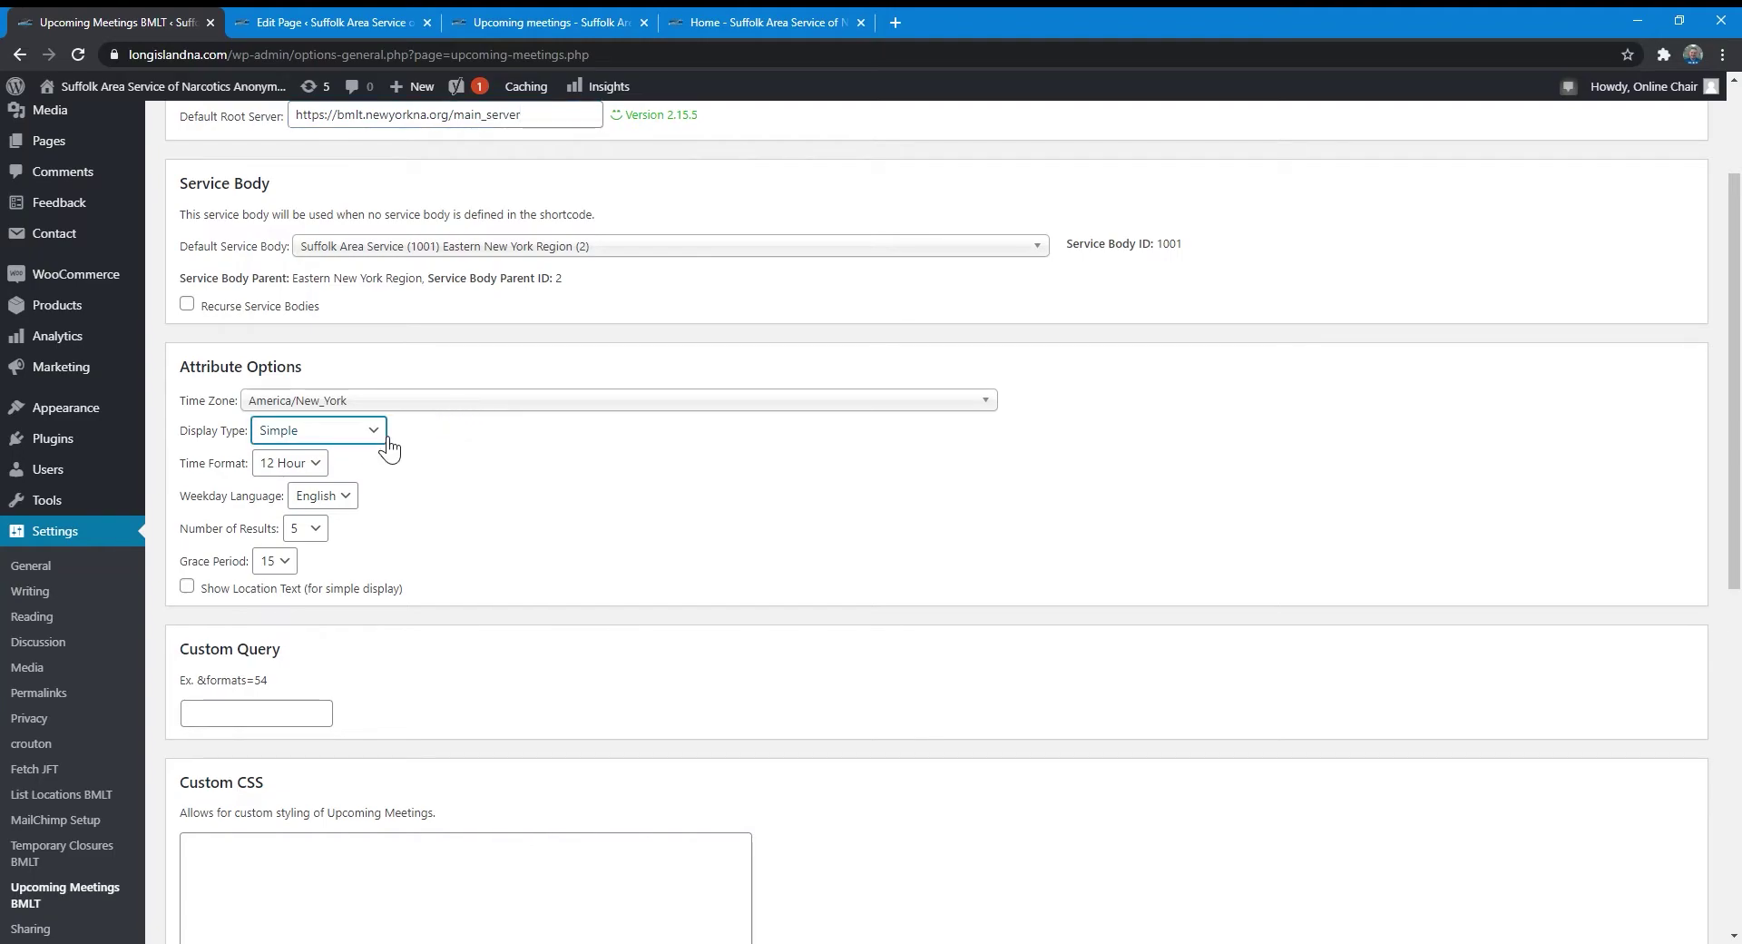
pyautogui.press('Down')
pyautogui.scroll(-7, 591, 665)
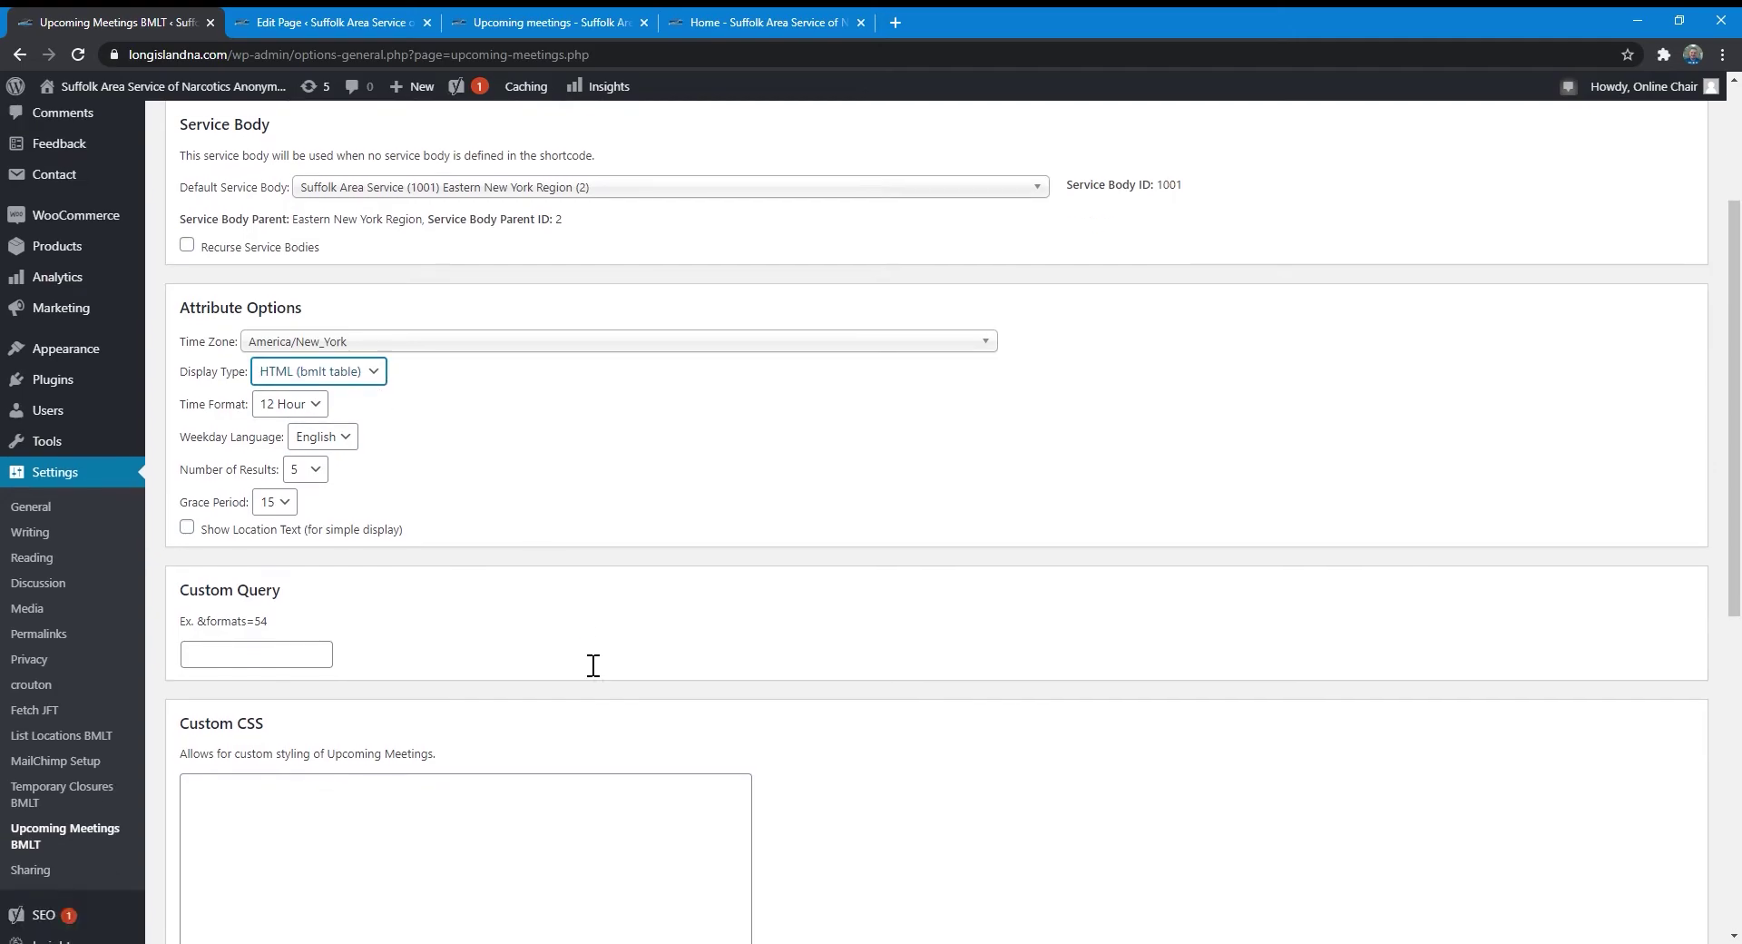
pyautogui.scroll(4, 389, 691)
pyautogui.click(220, 805)
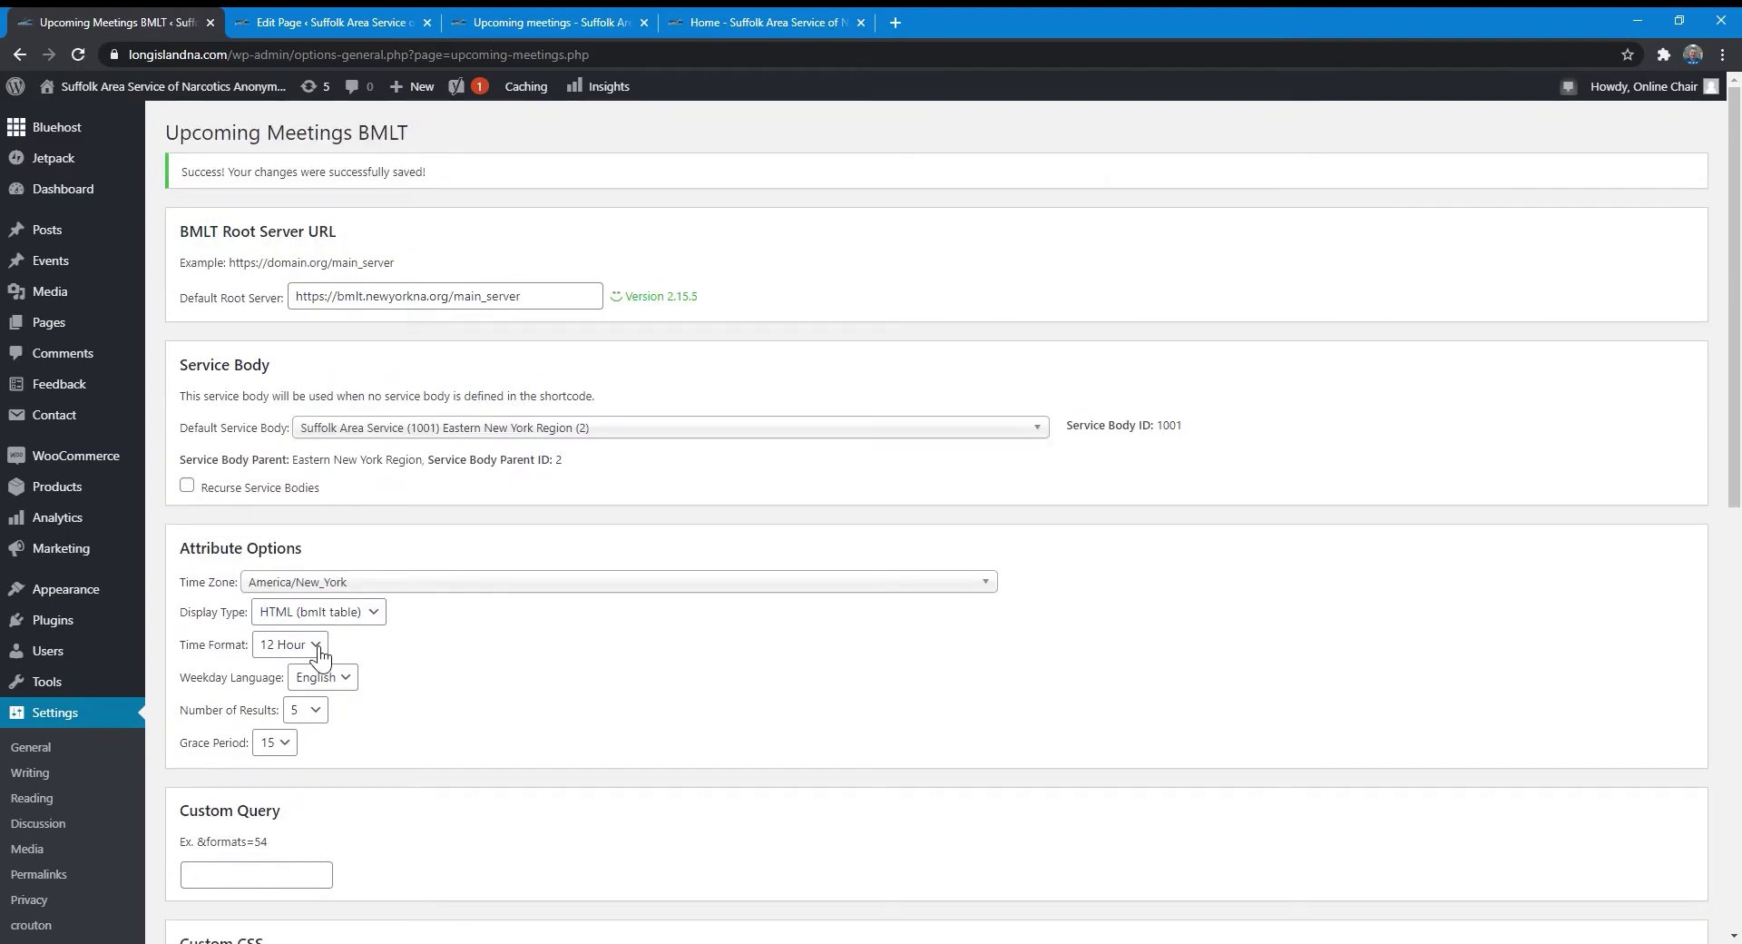
# Set the number of results to 10, keep English and the 15-minute grace period, and save the plugin settings
pyautogui.click(355, 685)
pyautogui.click(451, 677)
pyautogui.click(323, 710)
pyautogui.click(430, 760)
pyautogui.click(294, 752)
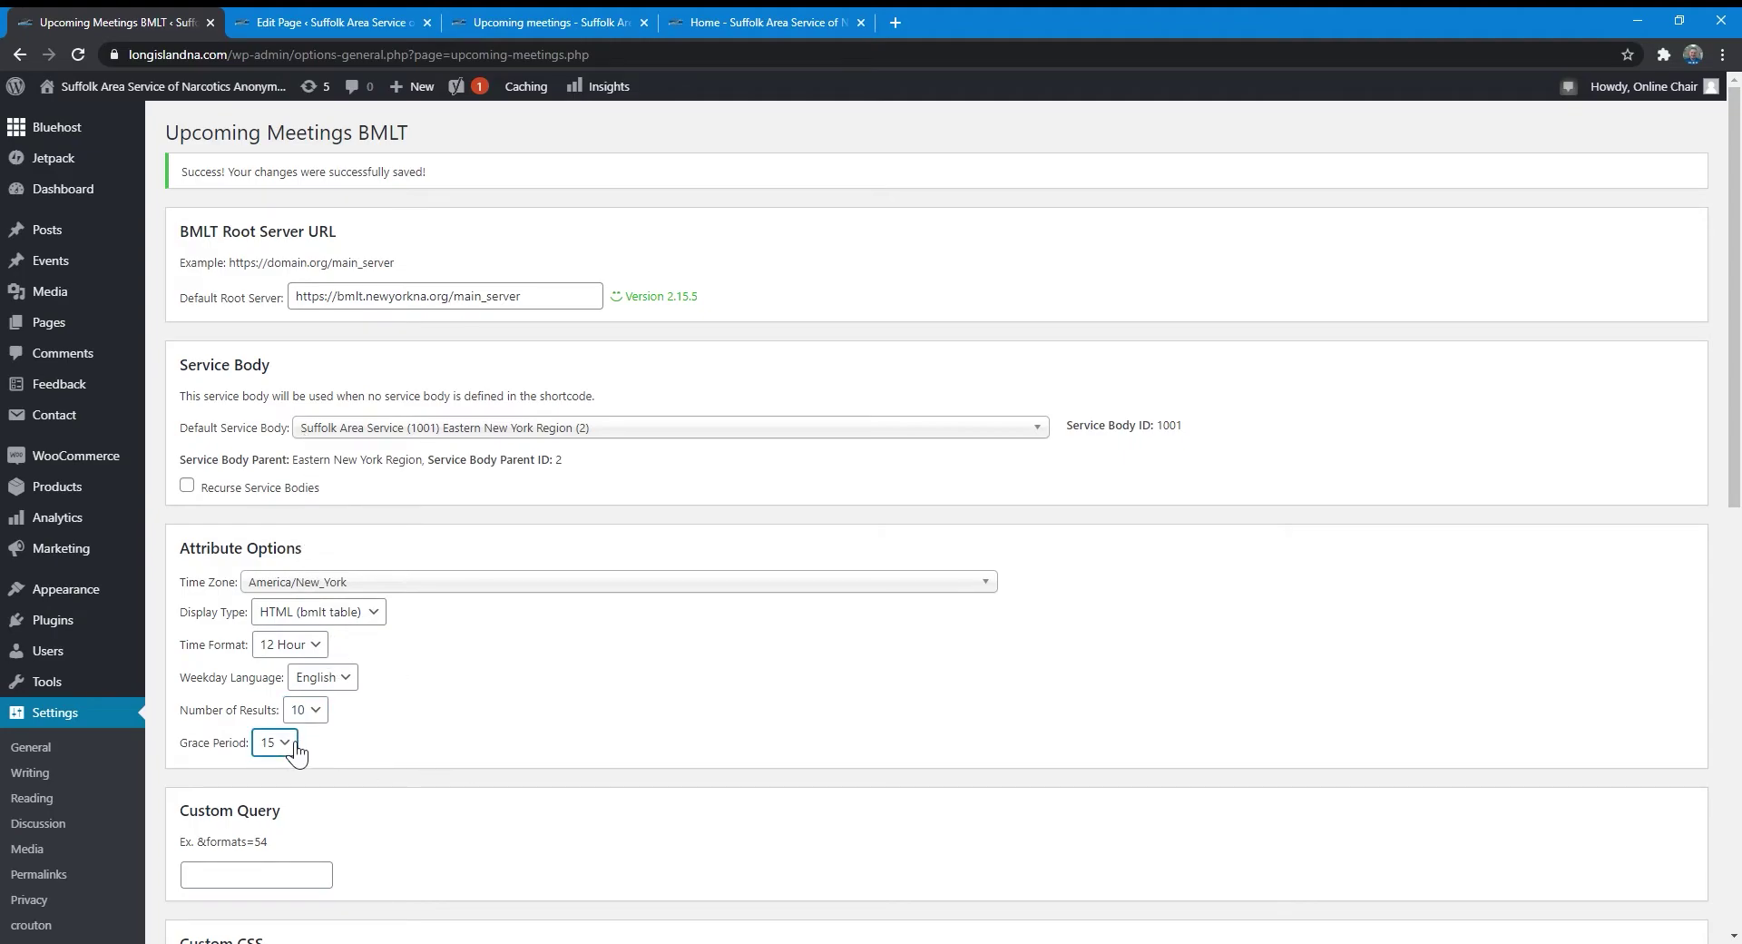
pyautogui.click(430, 725)
pyautogui.scroll(-4, 486, 749)
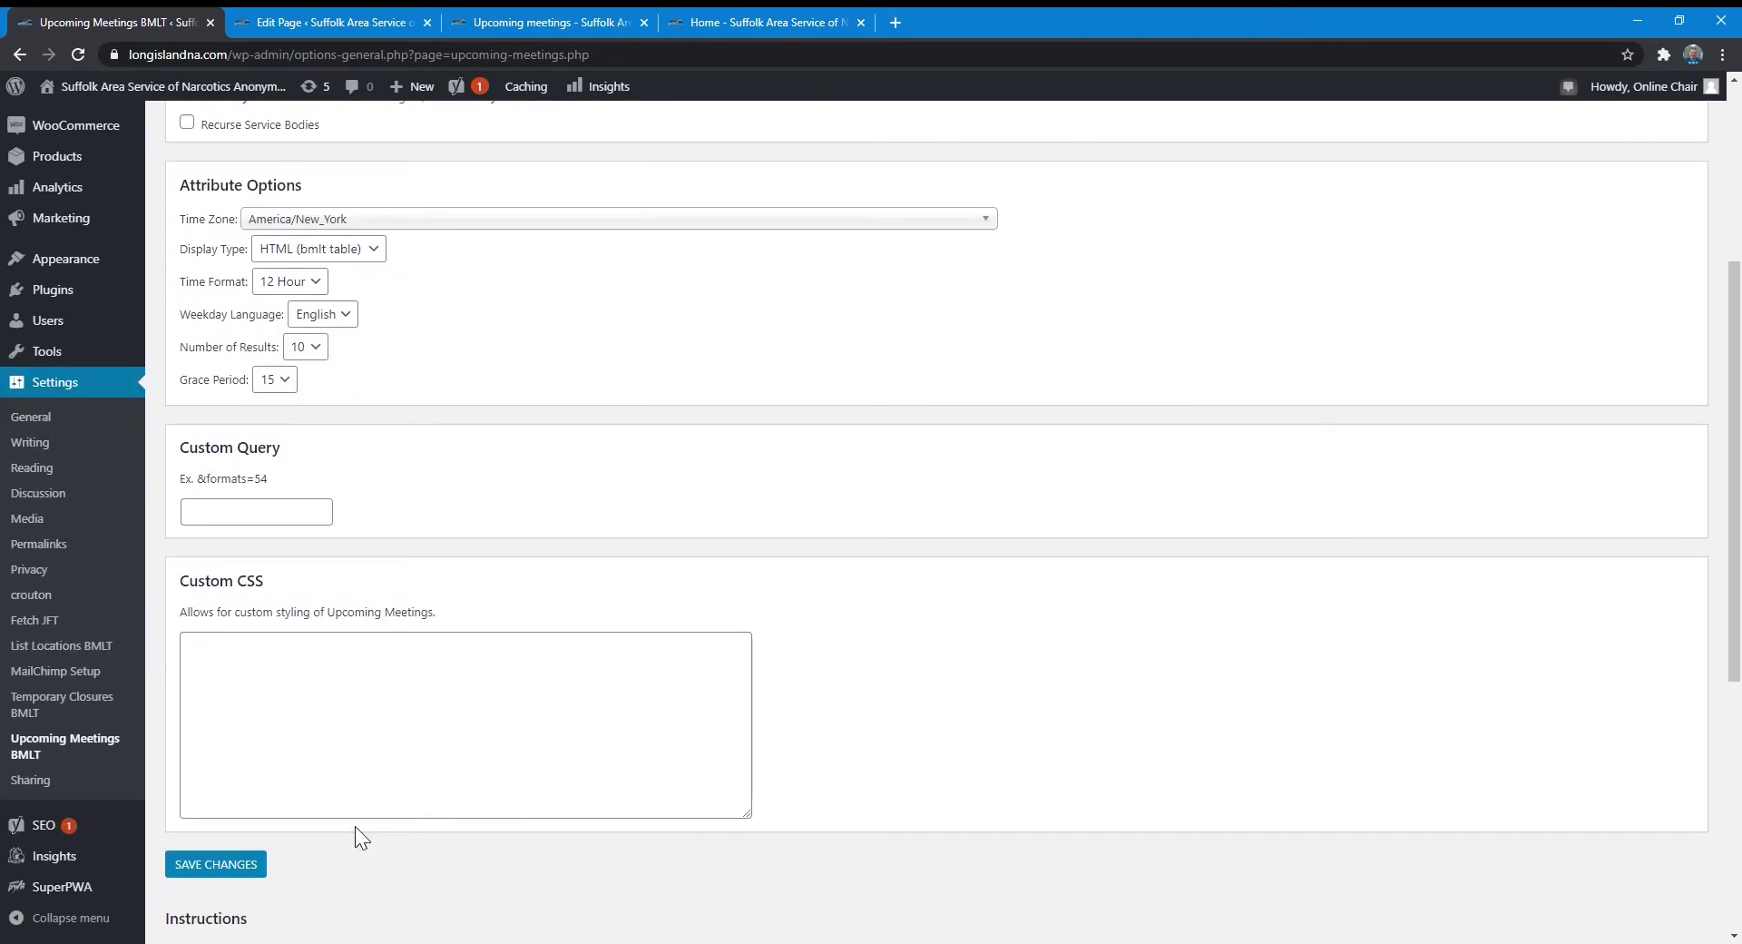
pyautogui.click(254, 864)
# Reload the public Upcoming Meetings page and check how the meetings are laid out
pyautogui.click(506, 16)
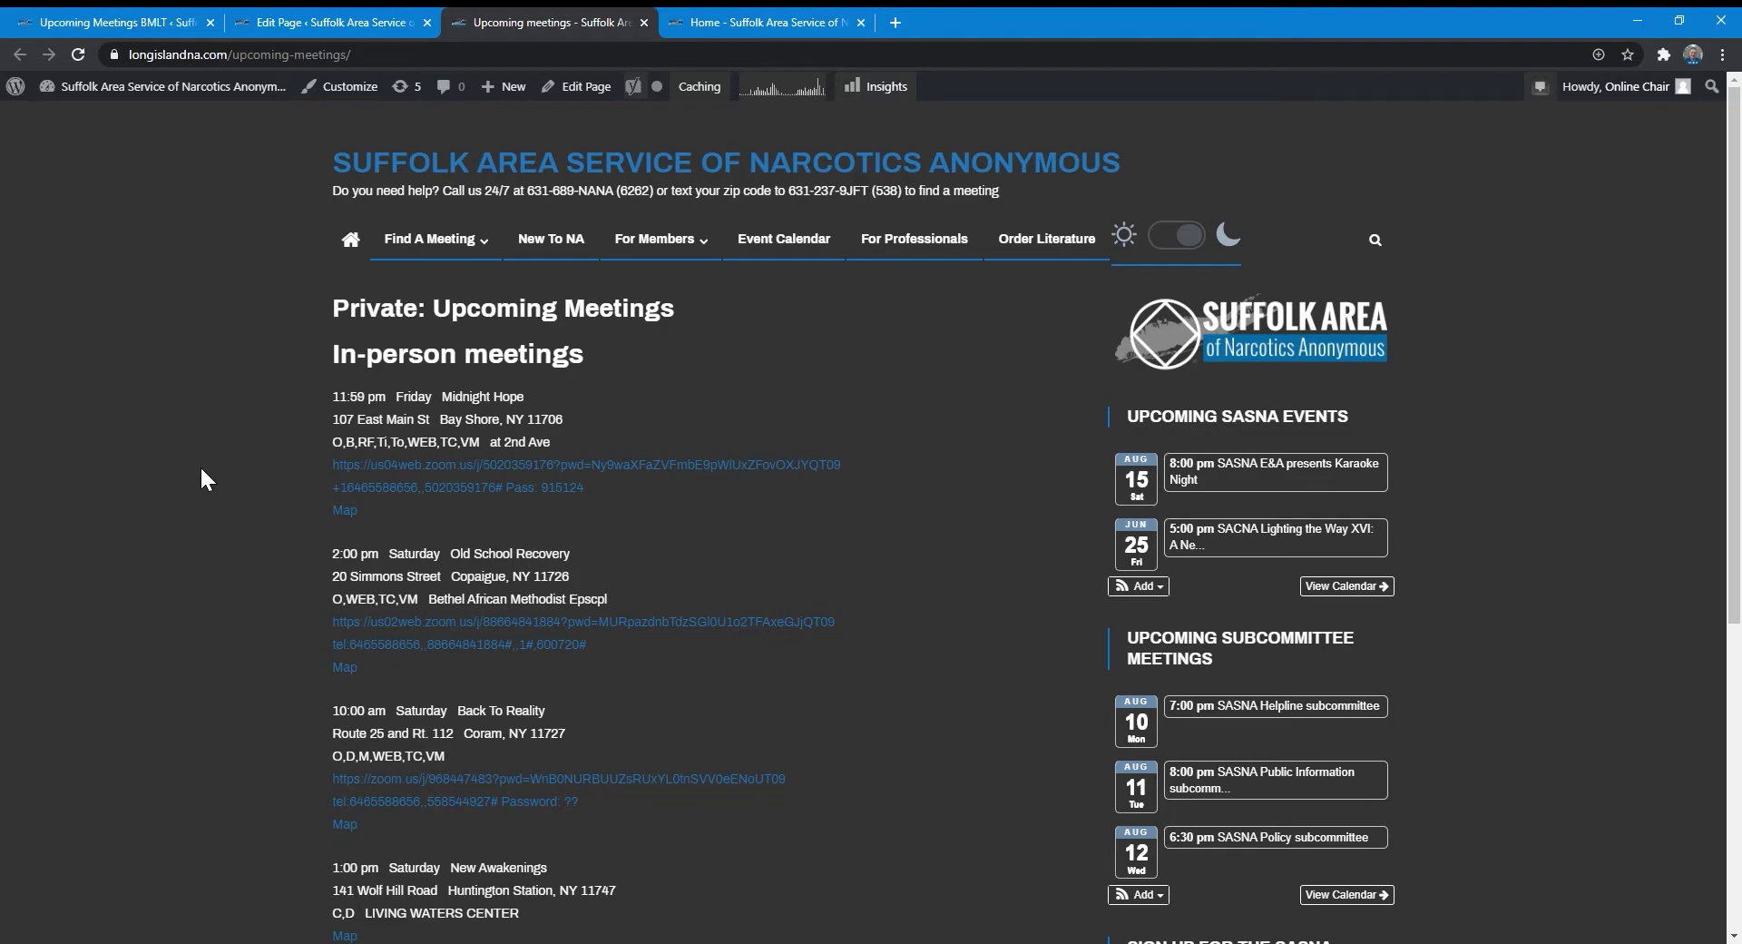
pyautogui.press('F5')
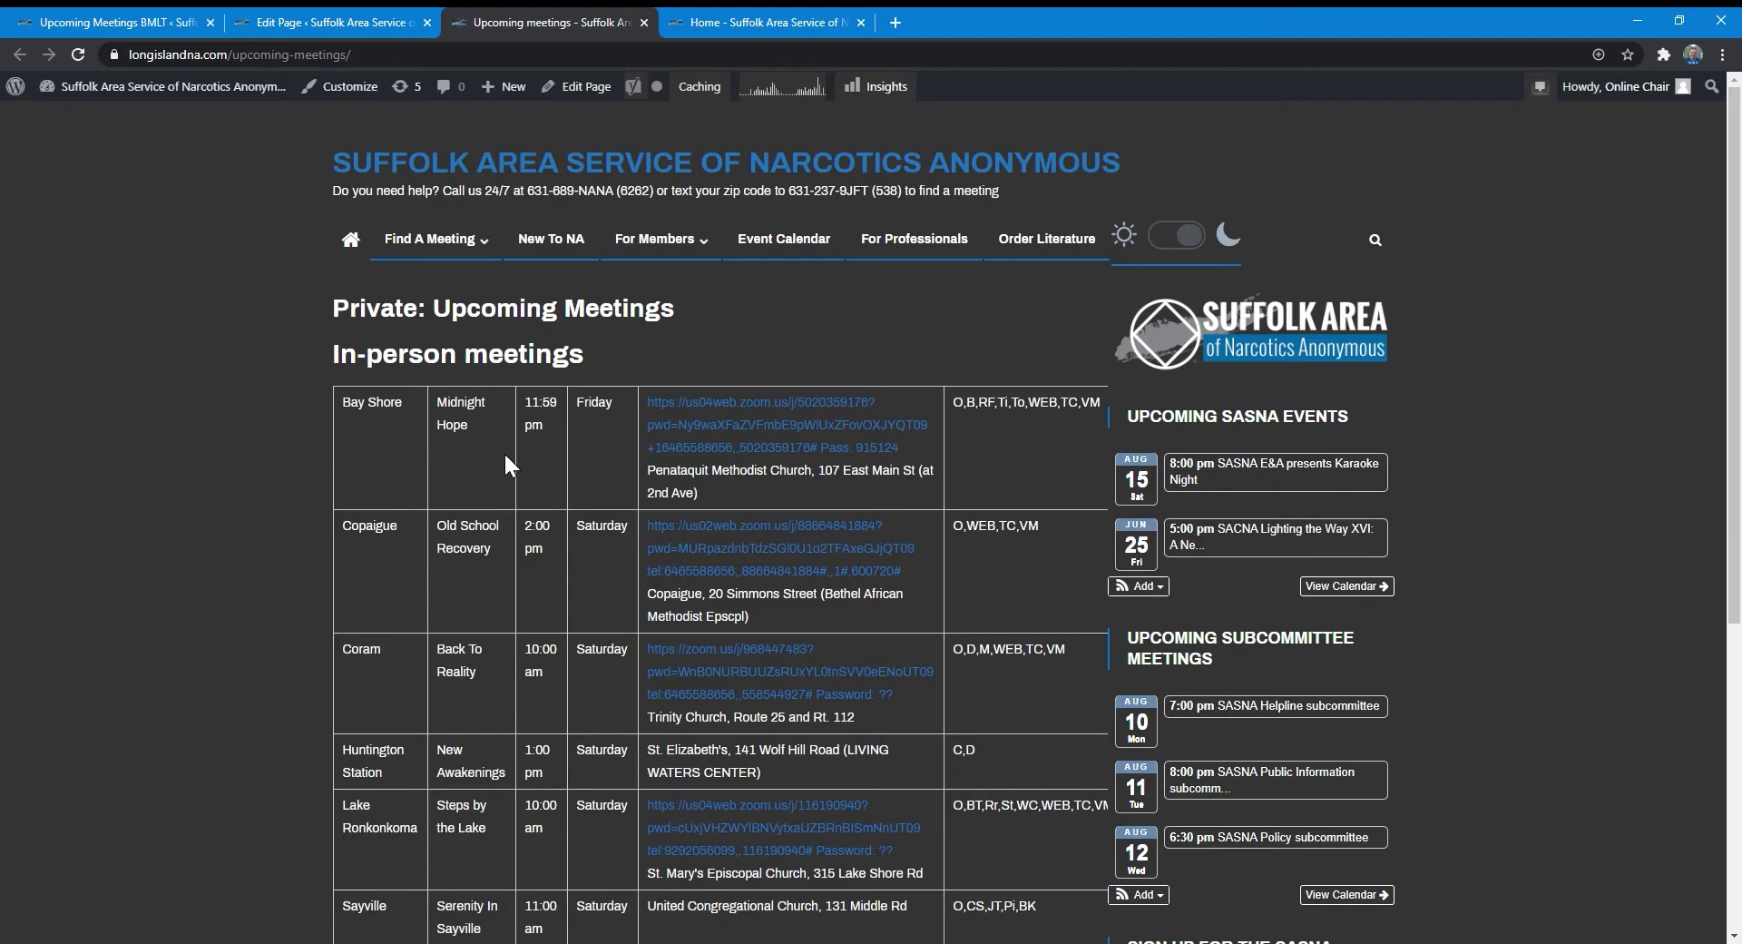
pyautogui.scroll(-1, 539, 487)
# Paste the copied format filter, starting with &formats=-55 and ending in comparison_operator=OR, as the plugin's custom query and save the settings
pyautogui.click(118, 22)
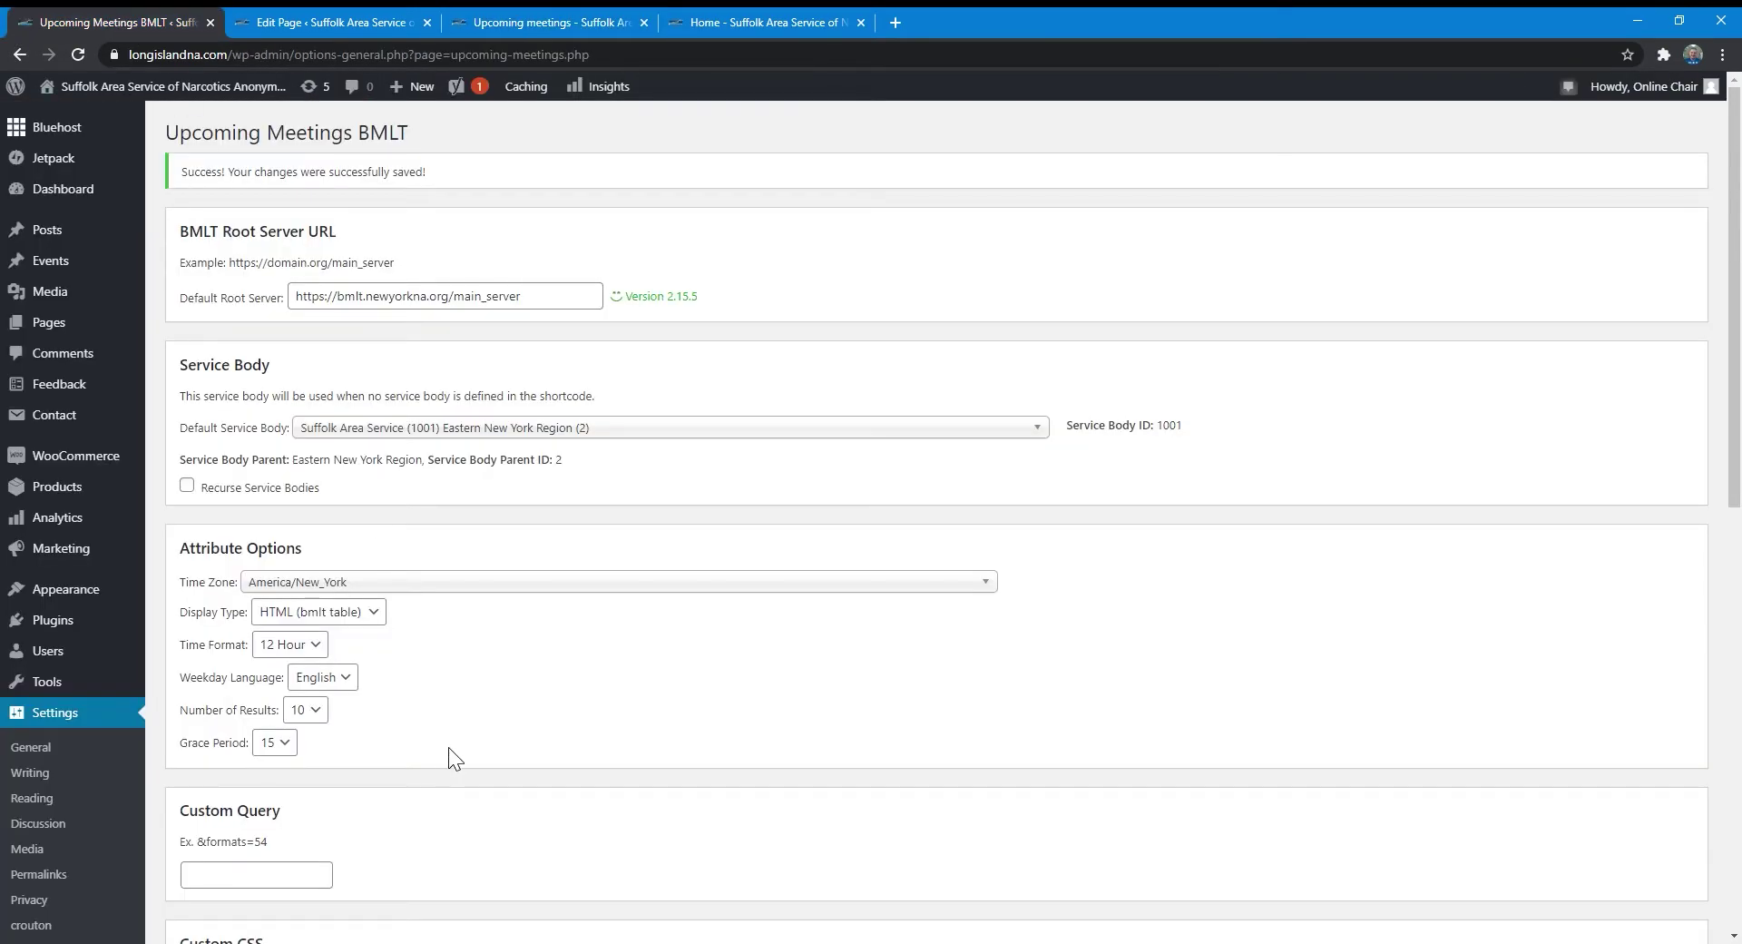
pyautogui.scroll(-3, 458, 760)
pyautogui.scroll(-1, 464, 763)
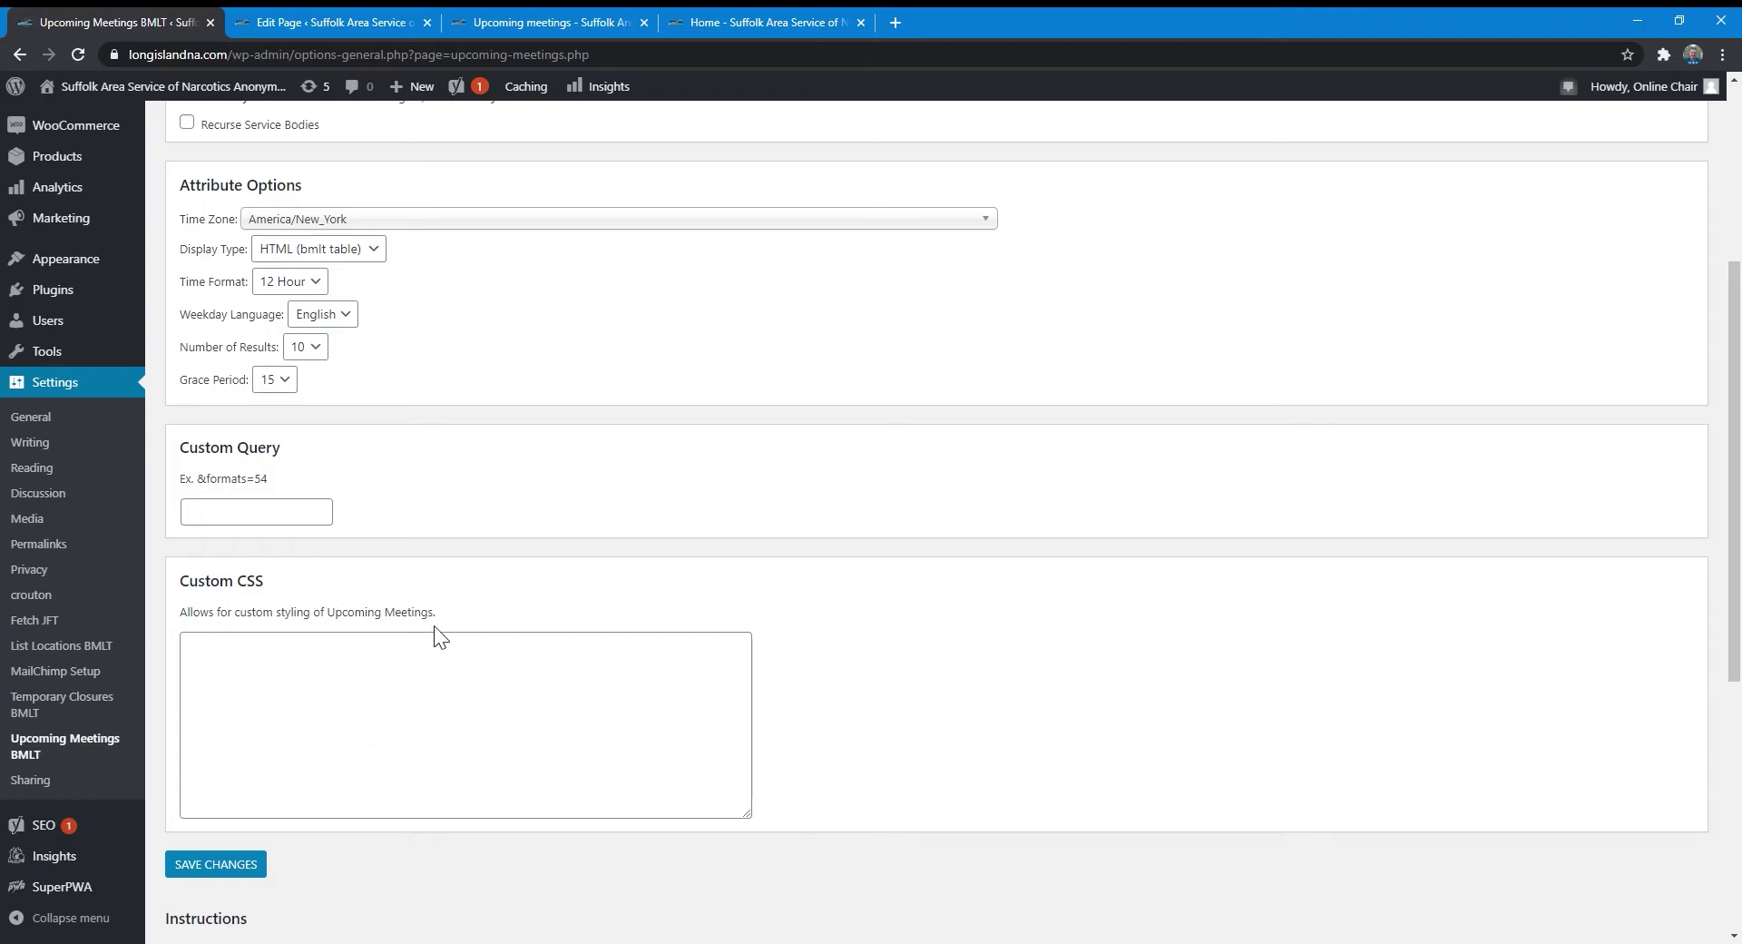
pyautogui.scroll(3, 475, 487)
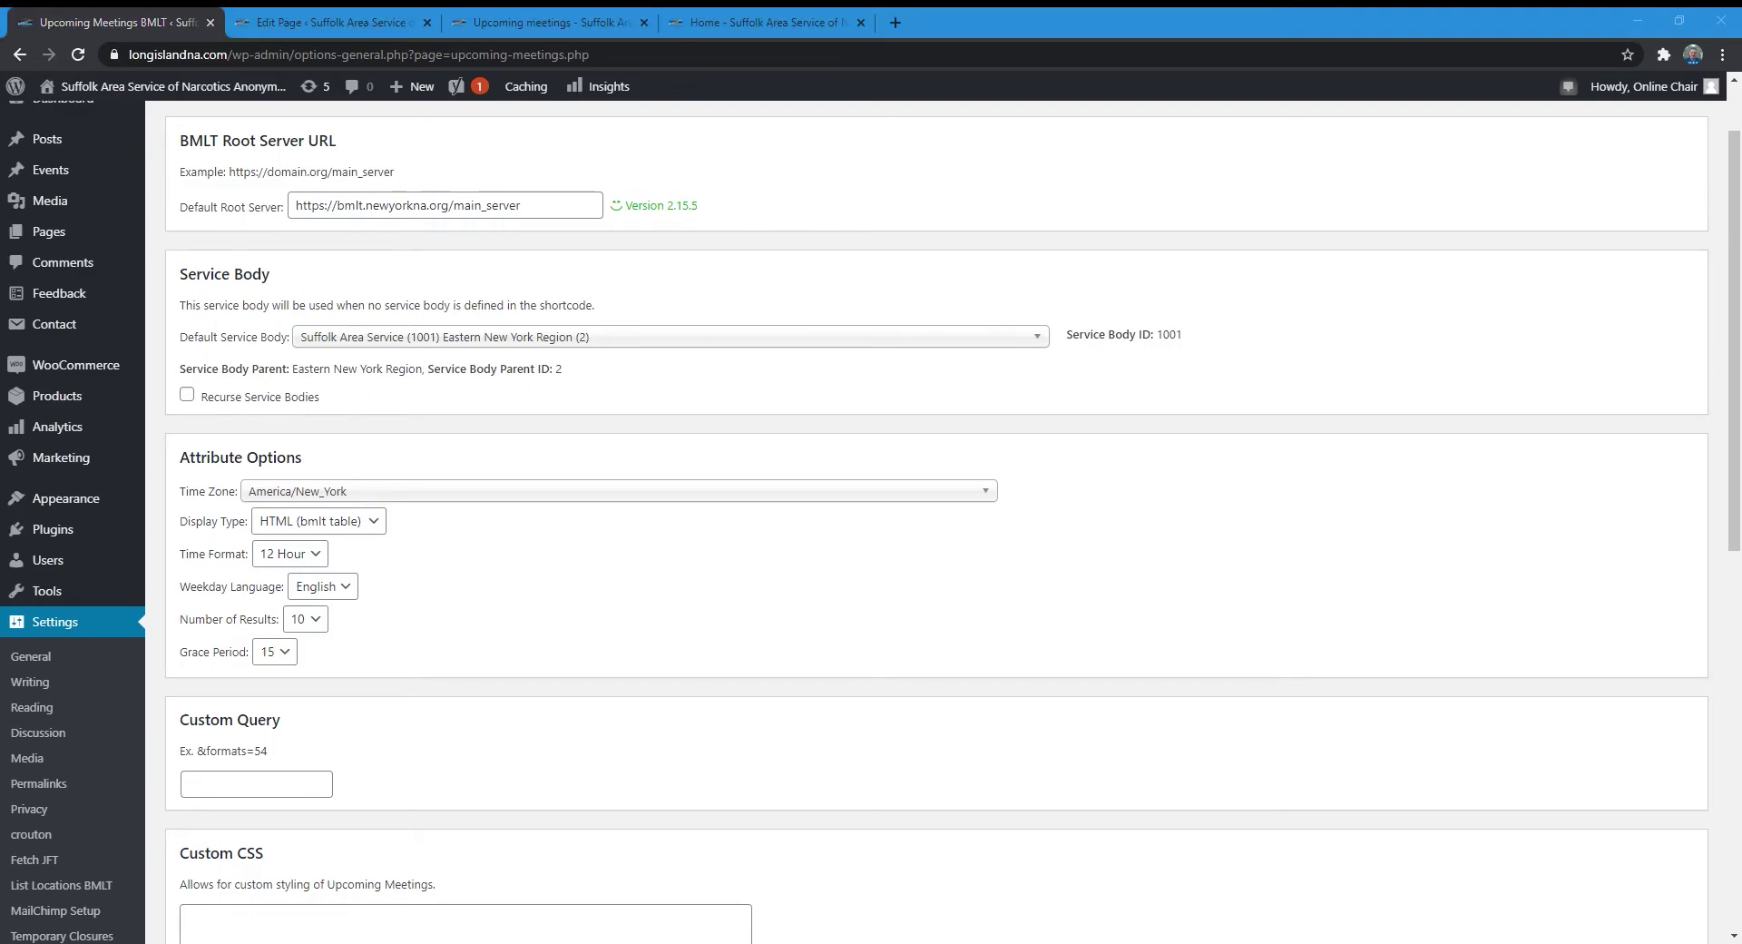
pyautogui.click(281, 784)
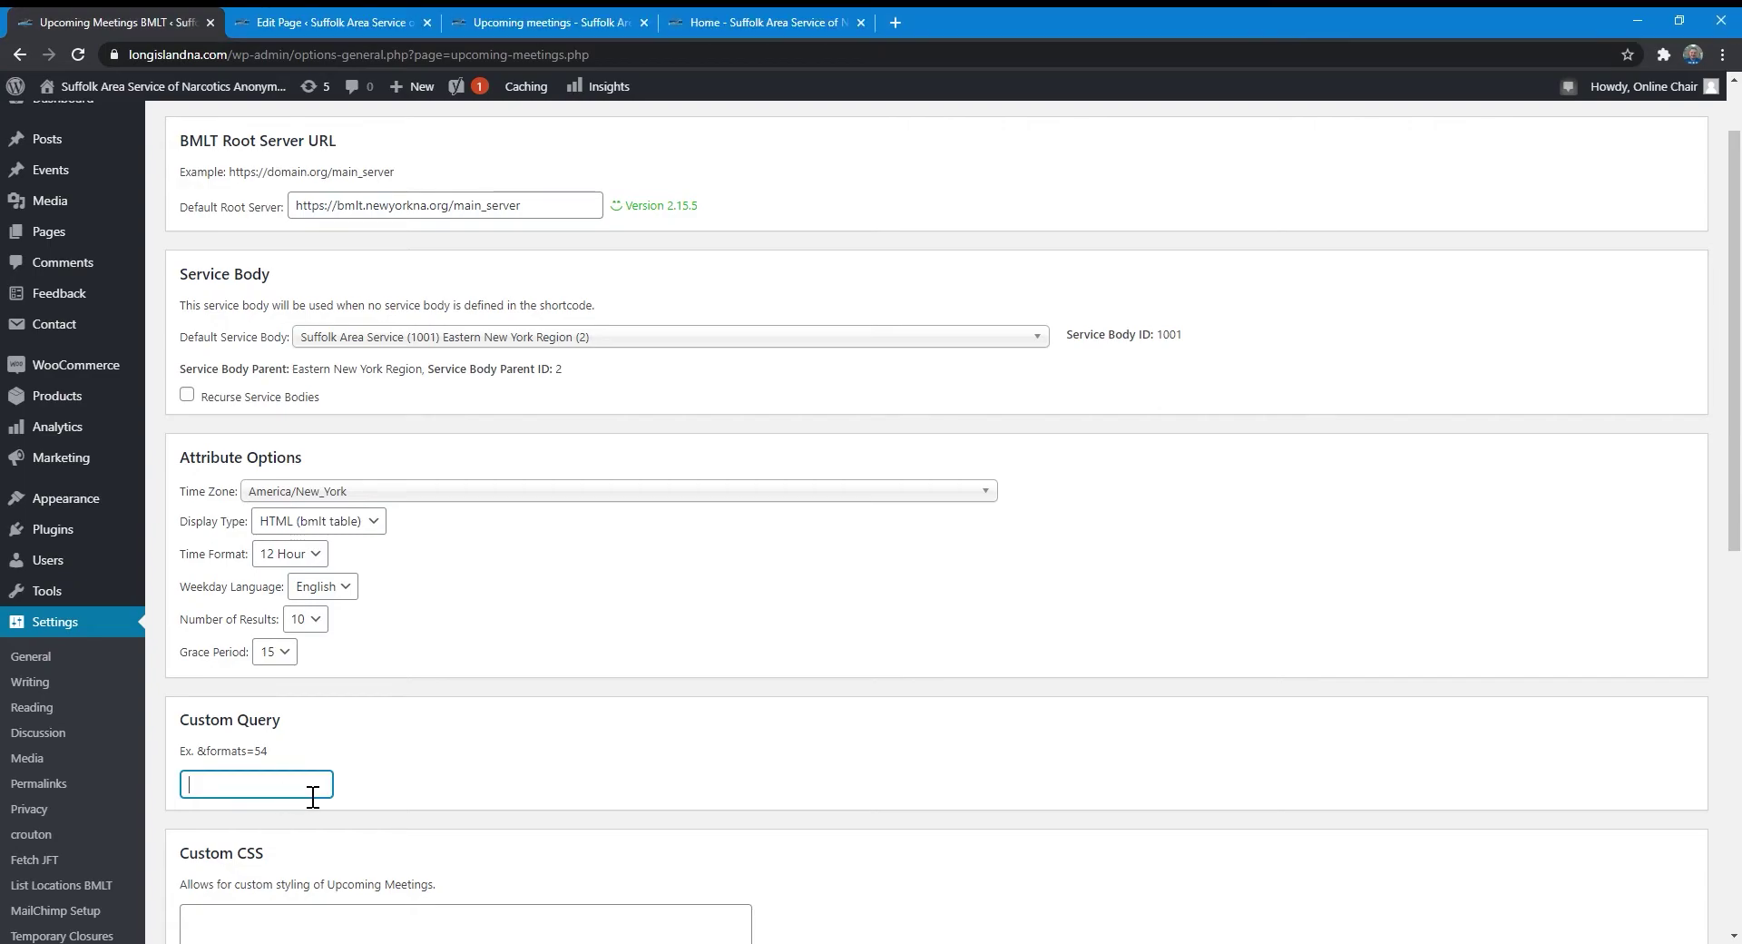
pyautogui.hotkey('ctrl', 'v')
pyautogui.scroll(-4, 689, 816)
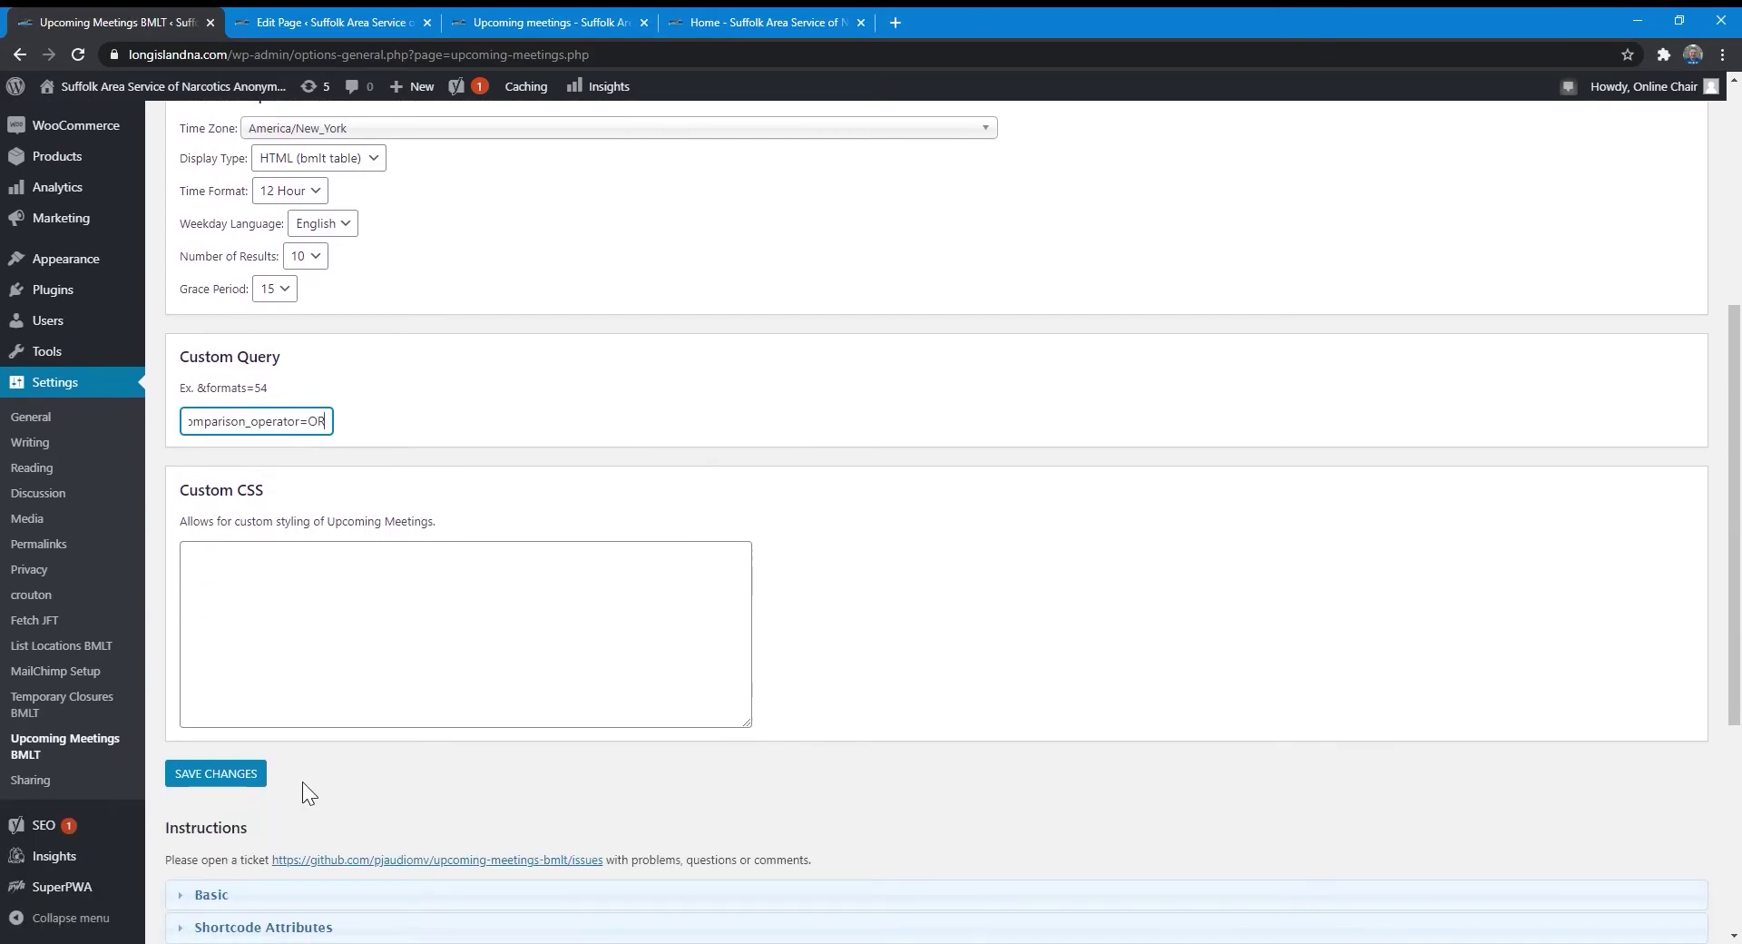
pyautogui.click(231, 778)
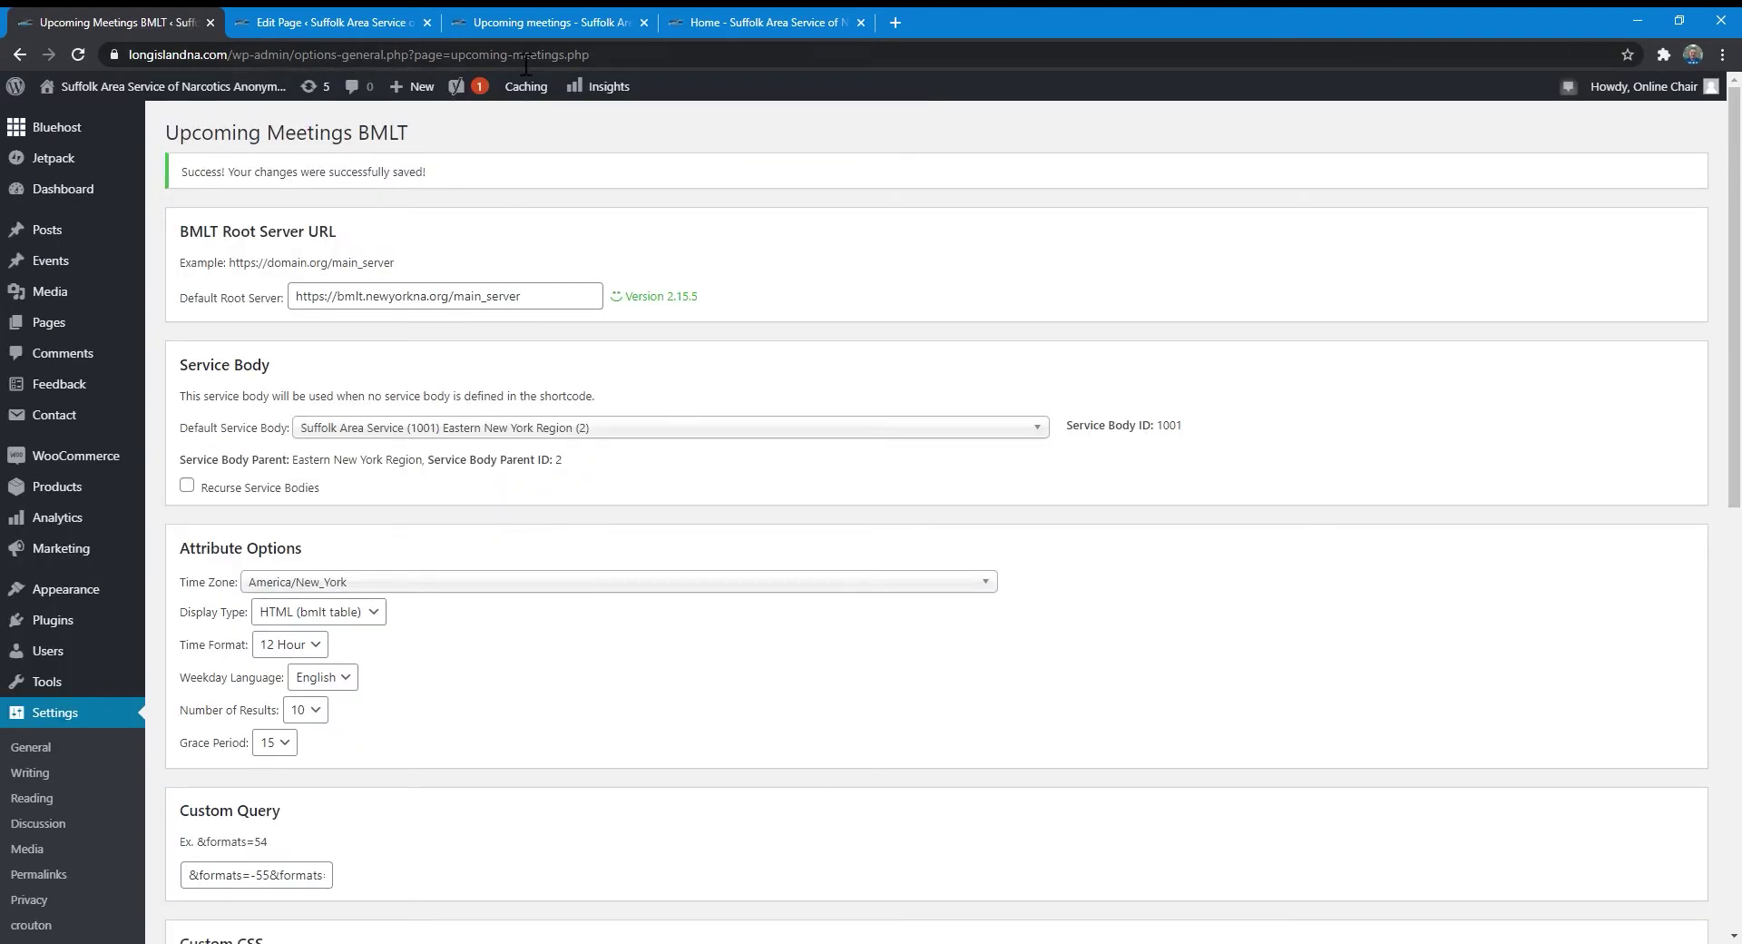
# Reload the public meetings page to check the list with the custom query applied
pyautogui.click(545, 22)
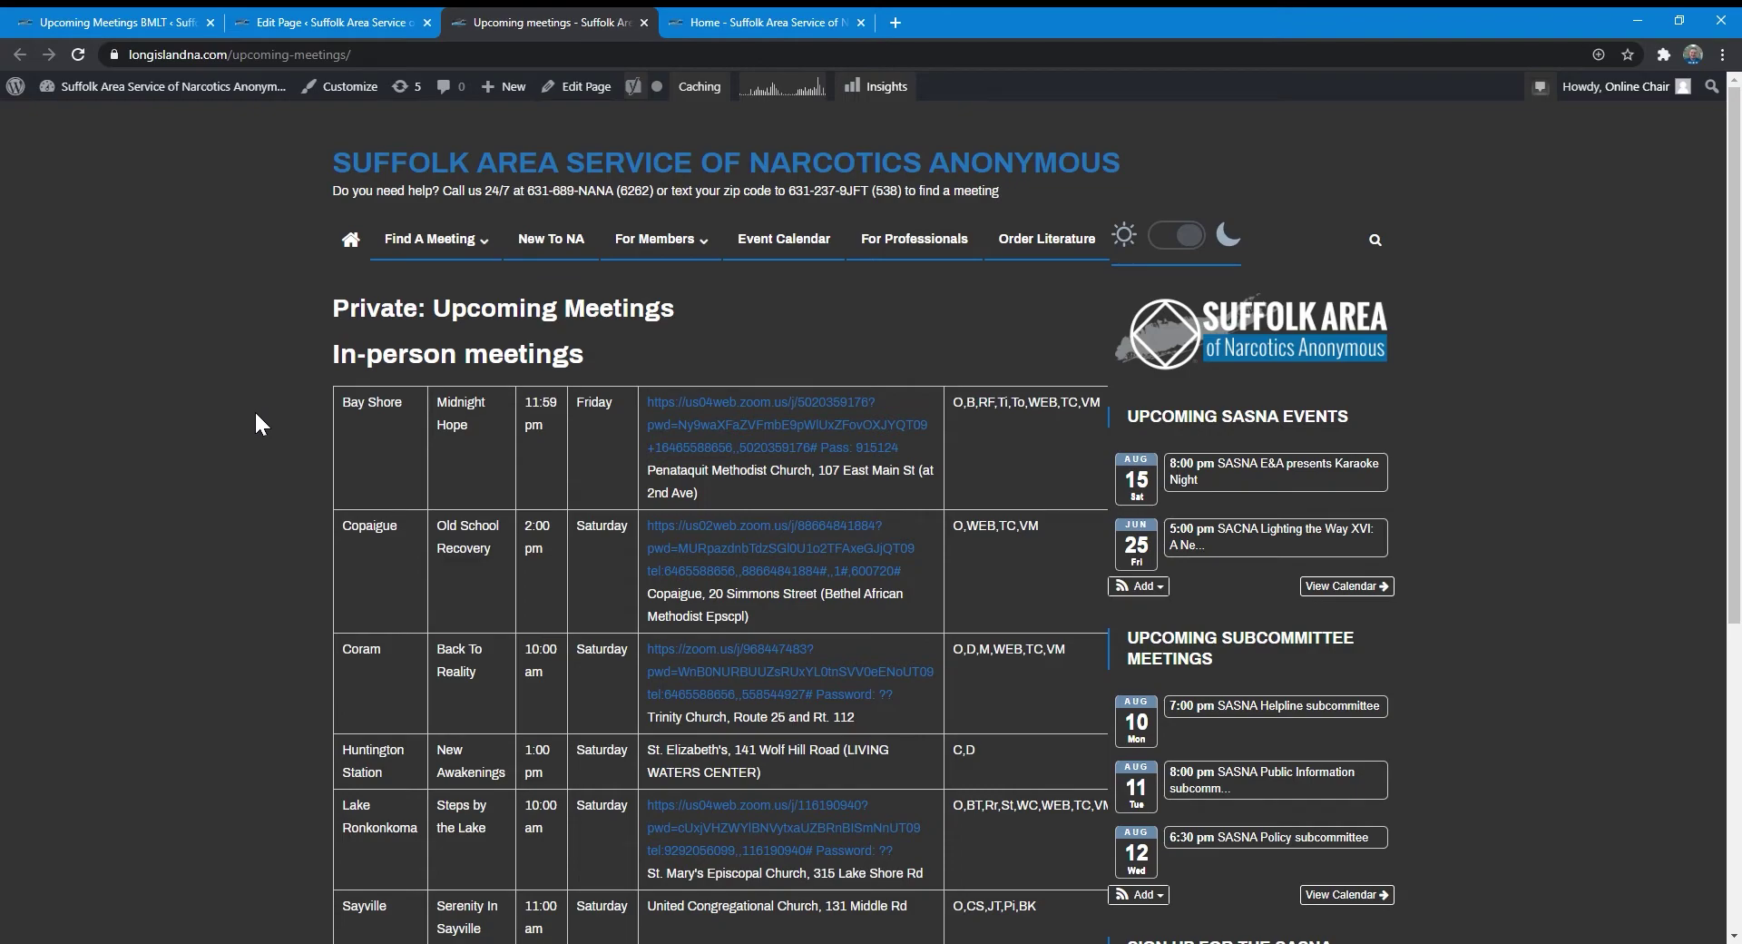
pyautogui.press('F5')
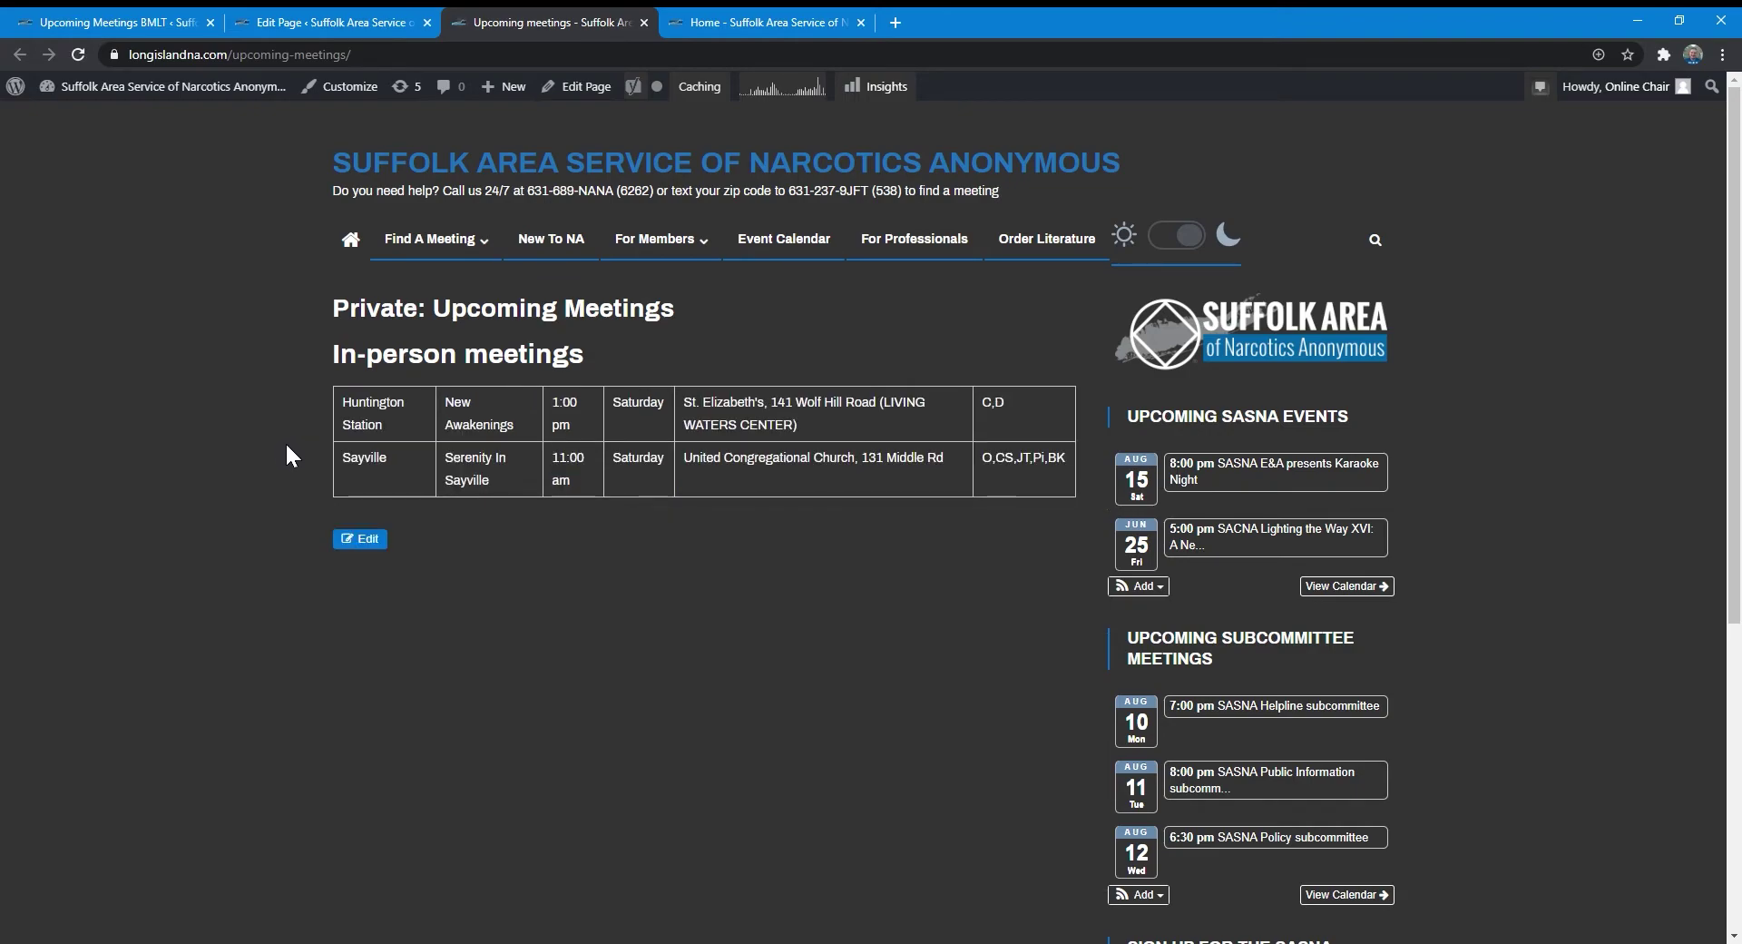
# Read the instructions for the services shortcode attribute on the plugin settings page
pyautogui.click(120, 21)
pyautogui.scroll(-2, 407, 835)
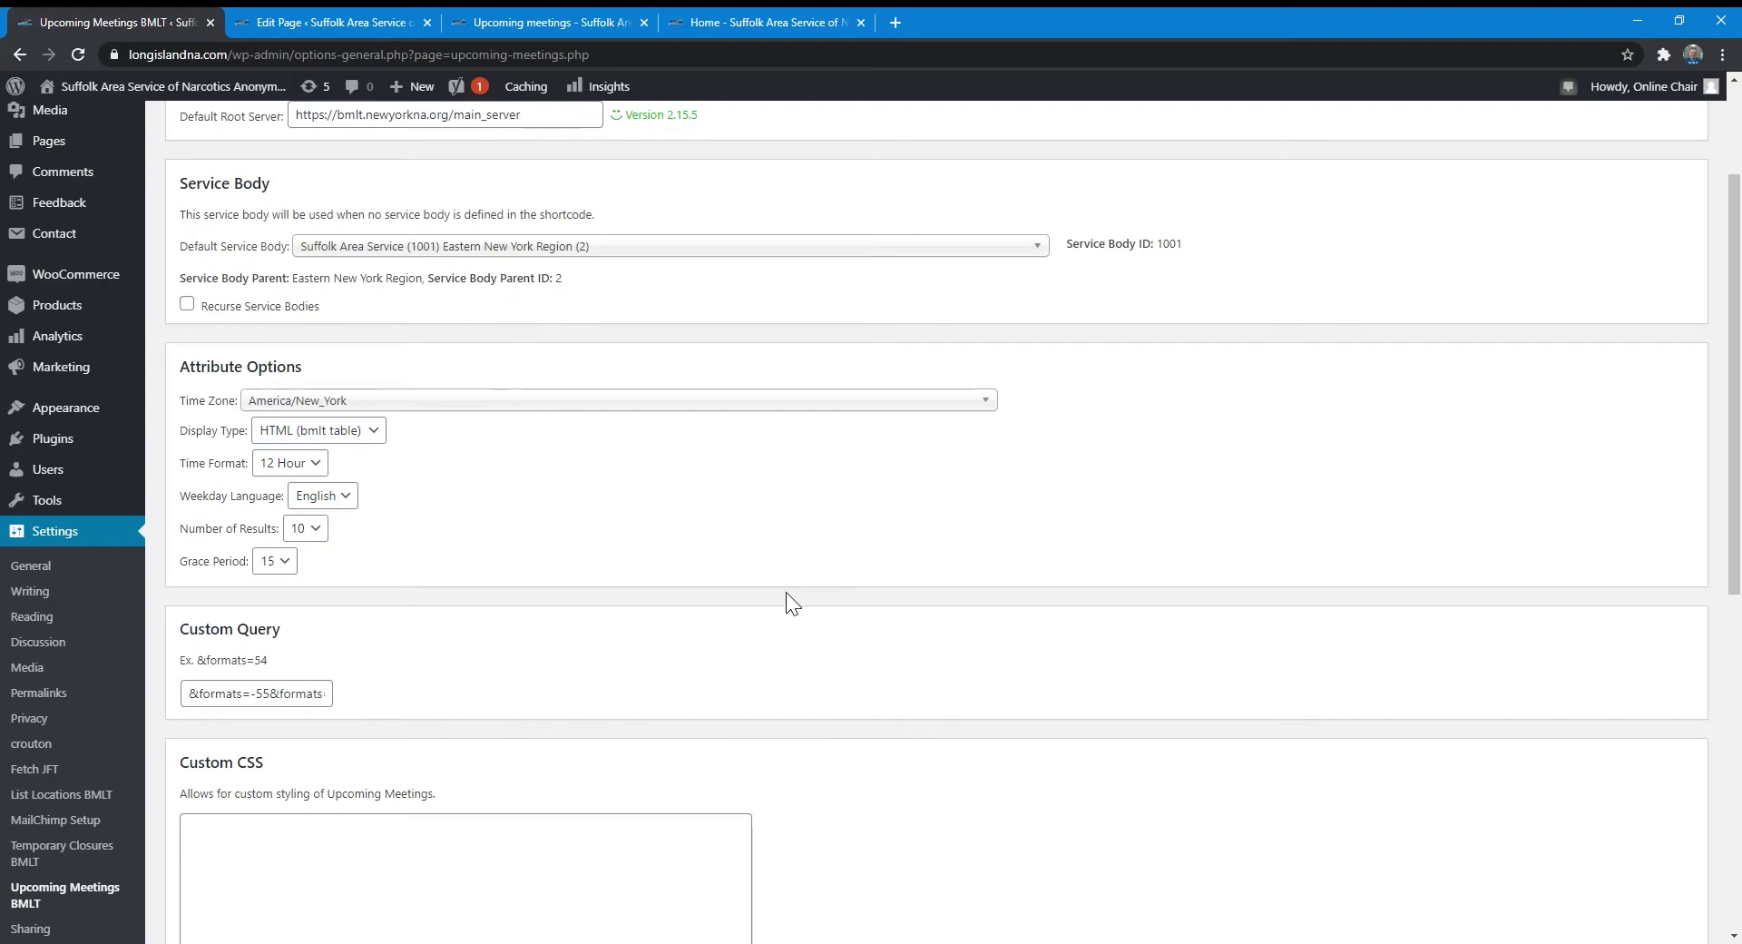
pyautogui.scroll(-7, 786, 592)
pyautogui.scroll(-1, 810, 633)
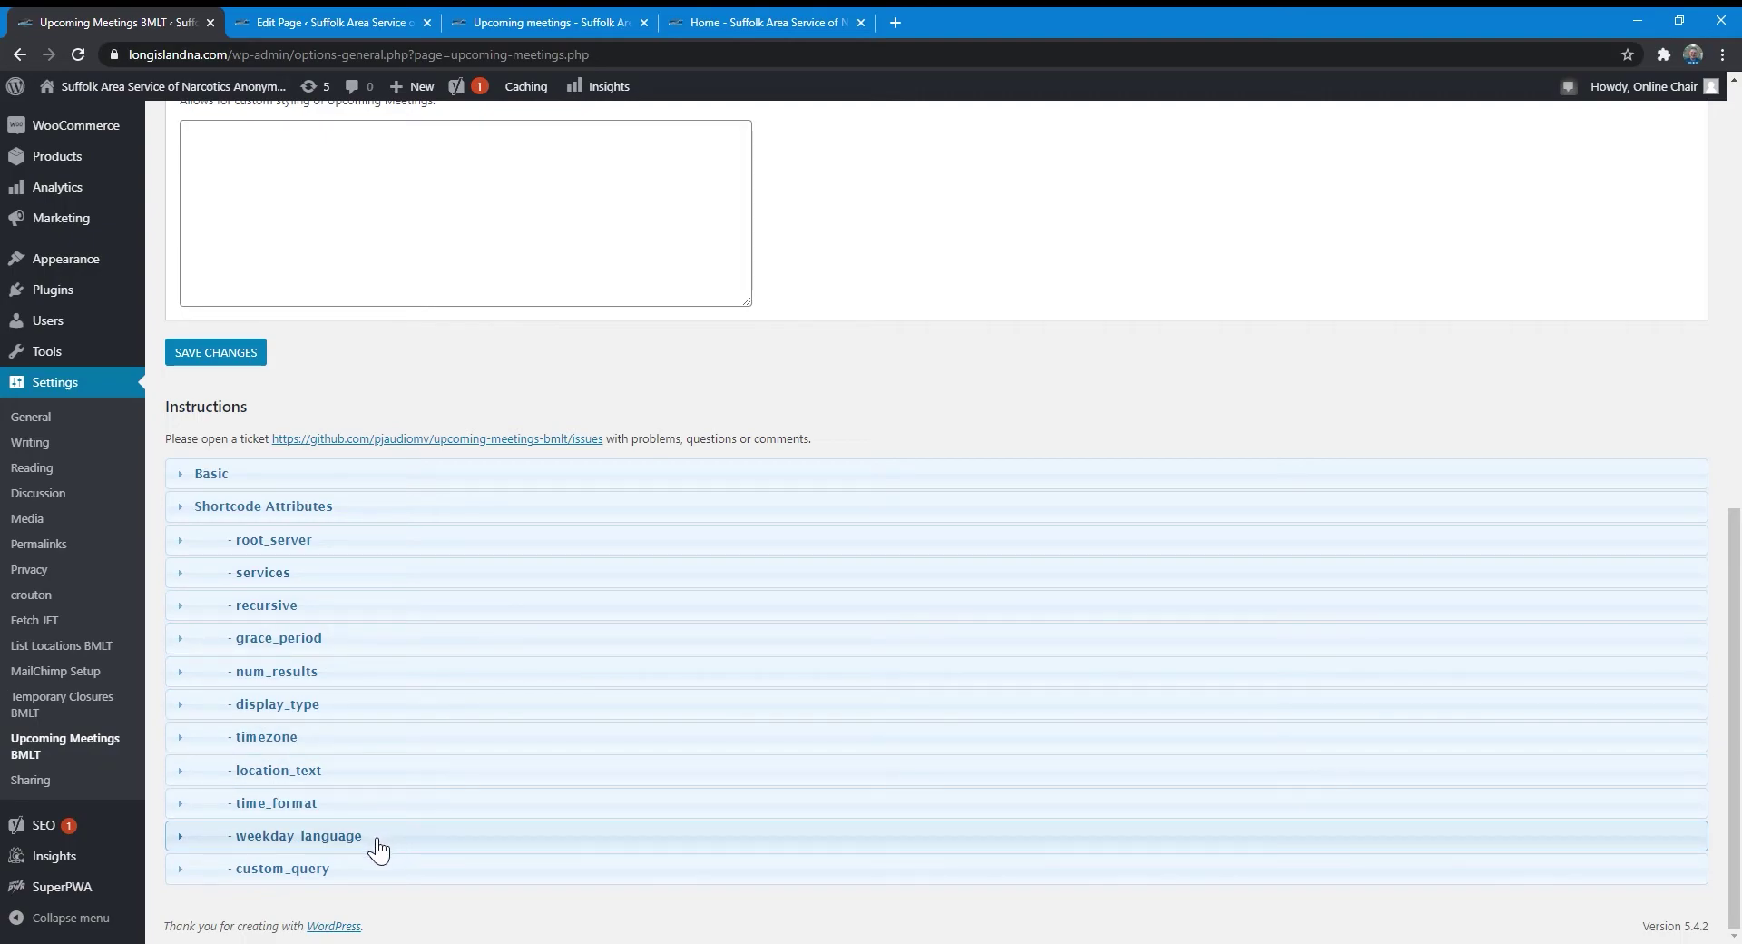
pyautogui.click(277, 576)
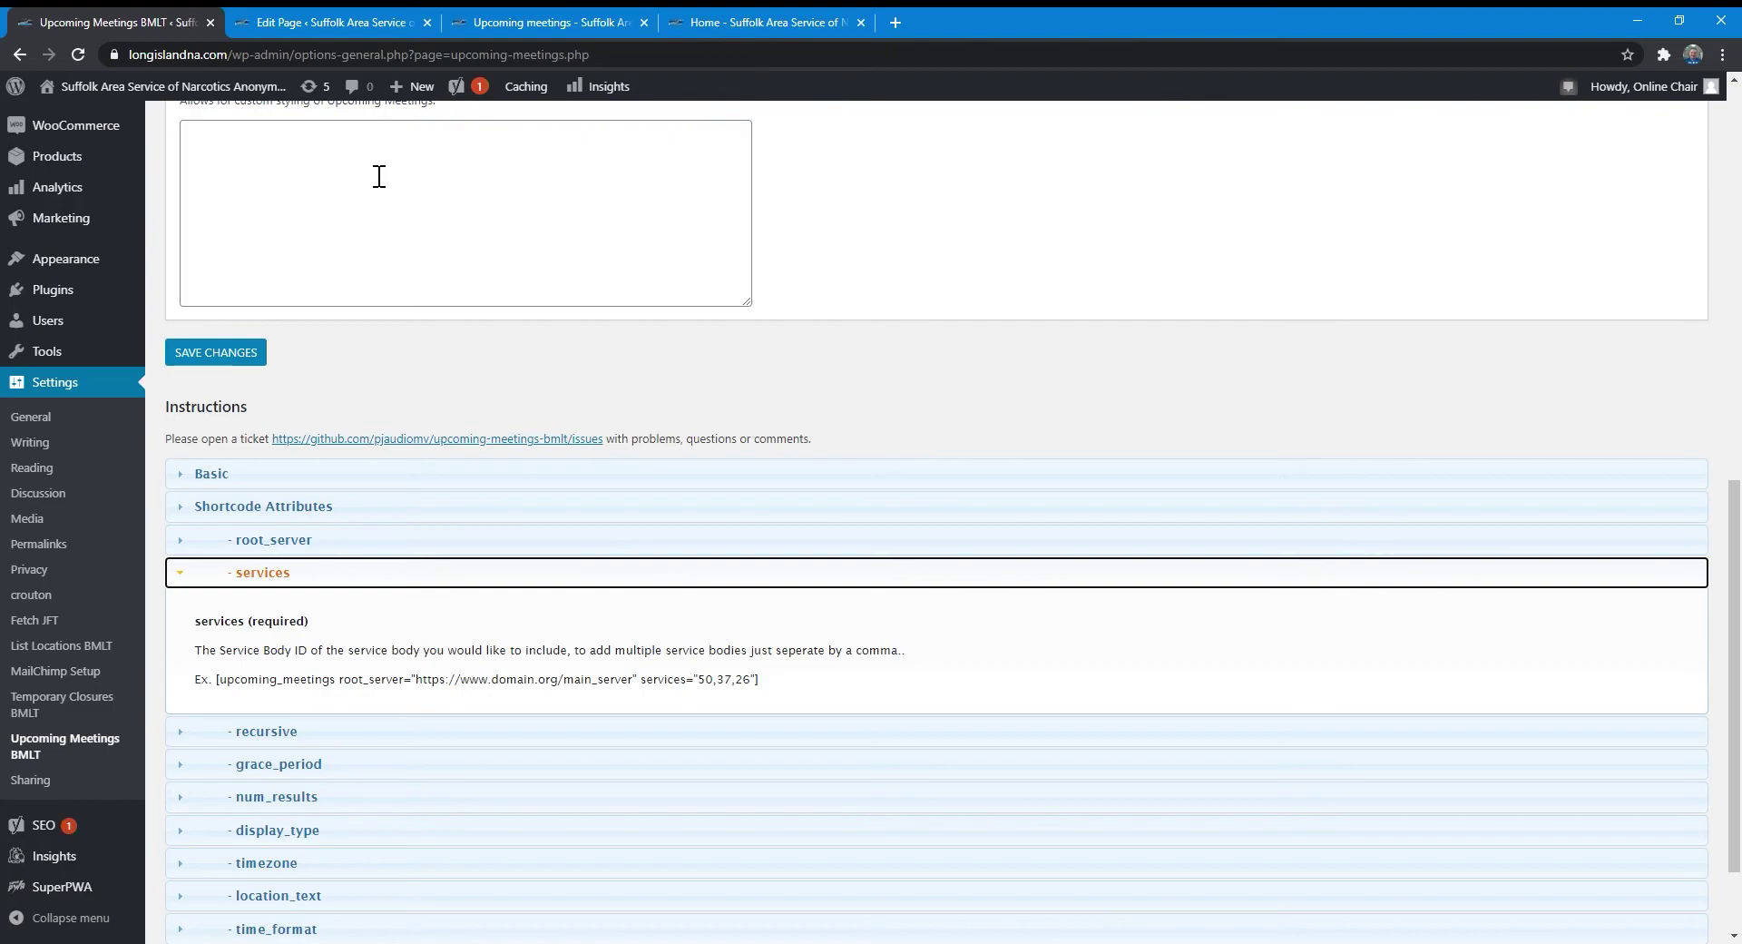
# Update the Upcoming meetings page with the shortcode [upcoming_meetings services='1001,1002,1003,1004,1067']
pyautogui.click(328, 22)
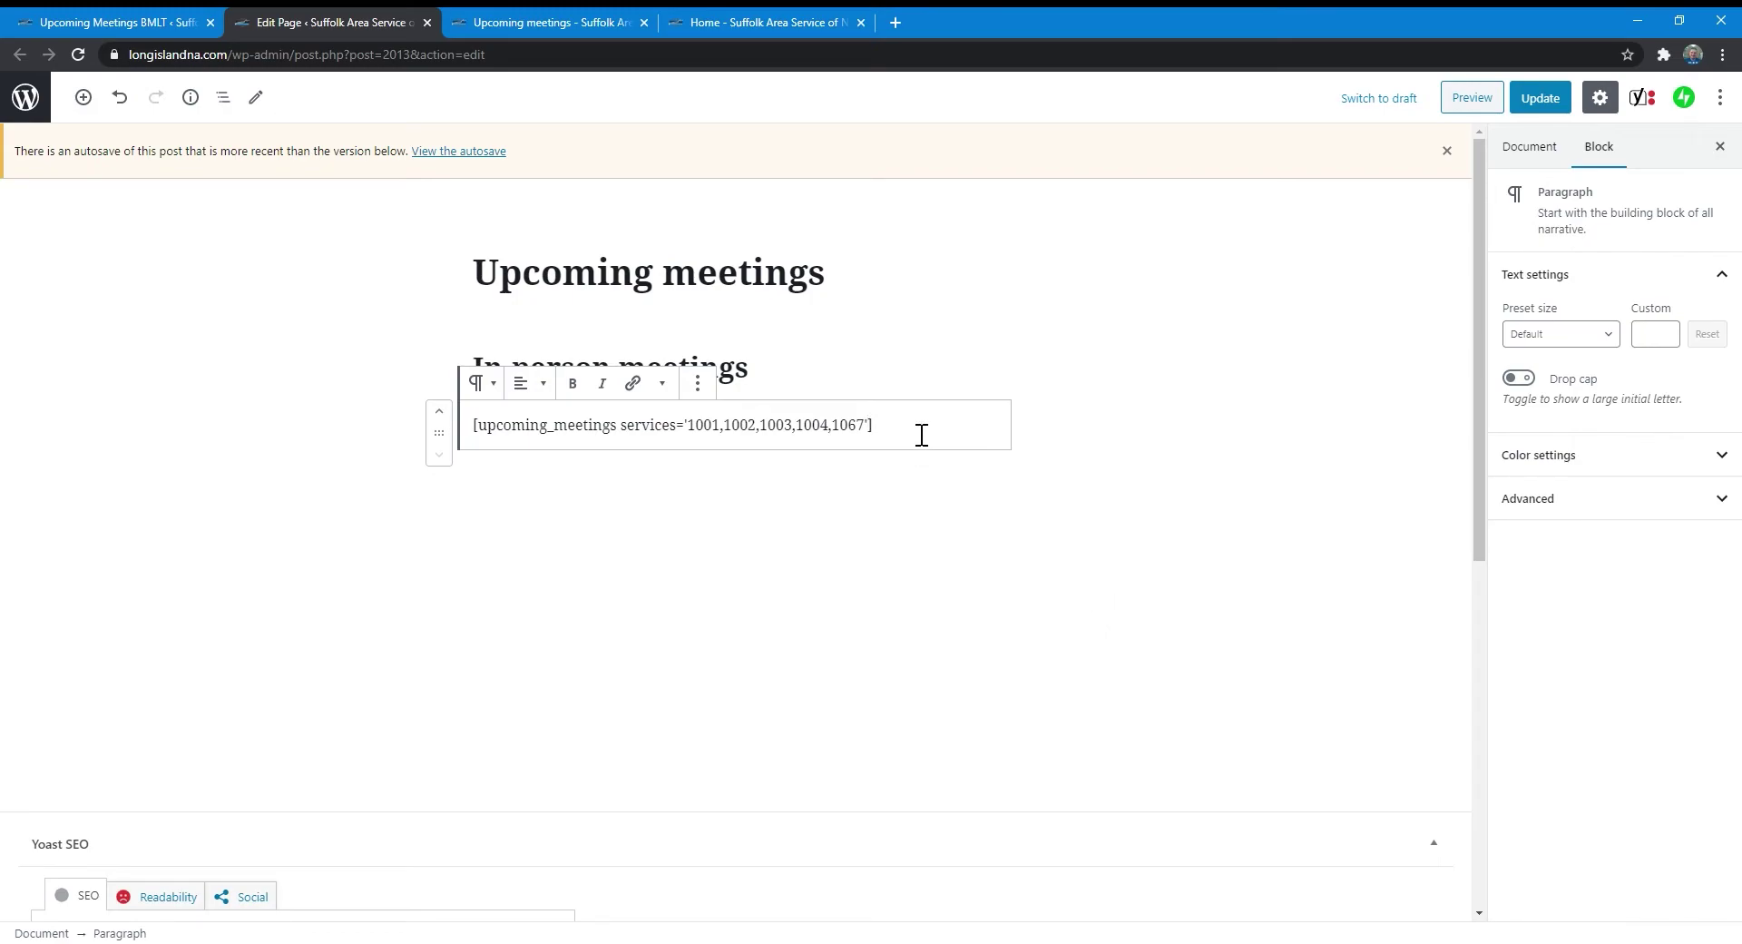
pyautogui.click(1540, 98)
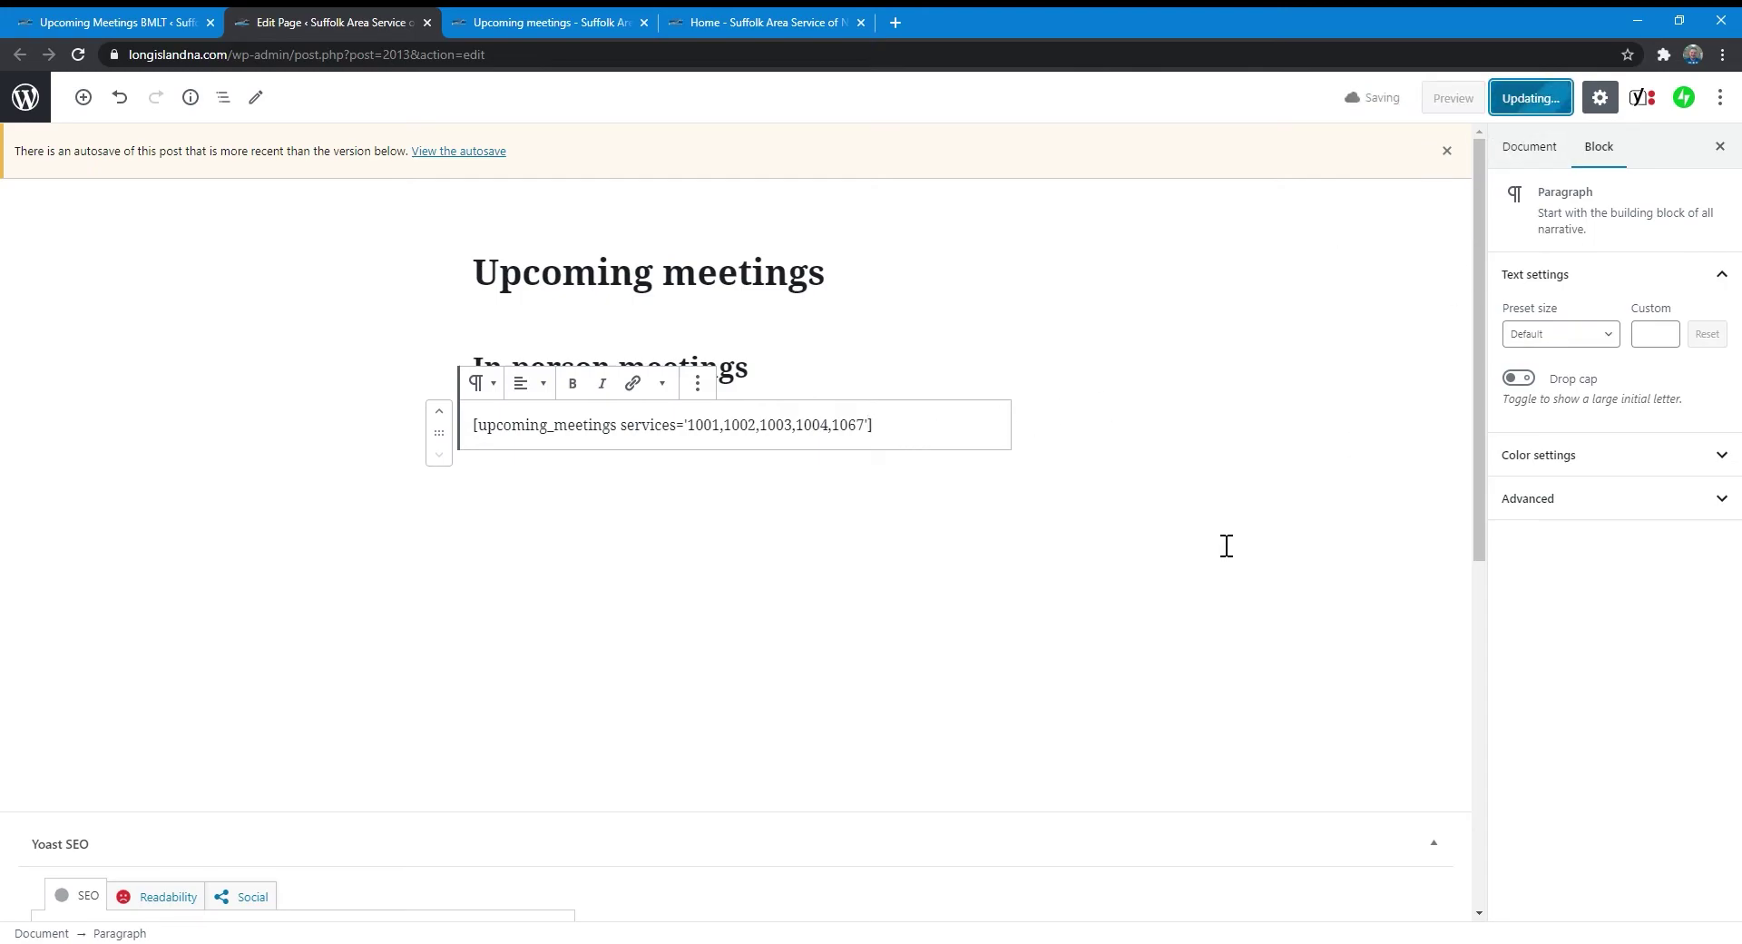
# View the available default service bodies in the plugin settings, keeping Suffolk Area Service (1001) selected
pyautogui.click(144, 20)
pyautogui.scroll(10, 685, 661)
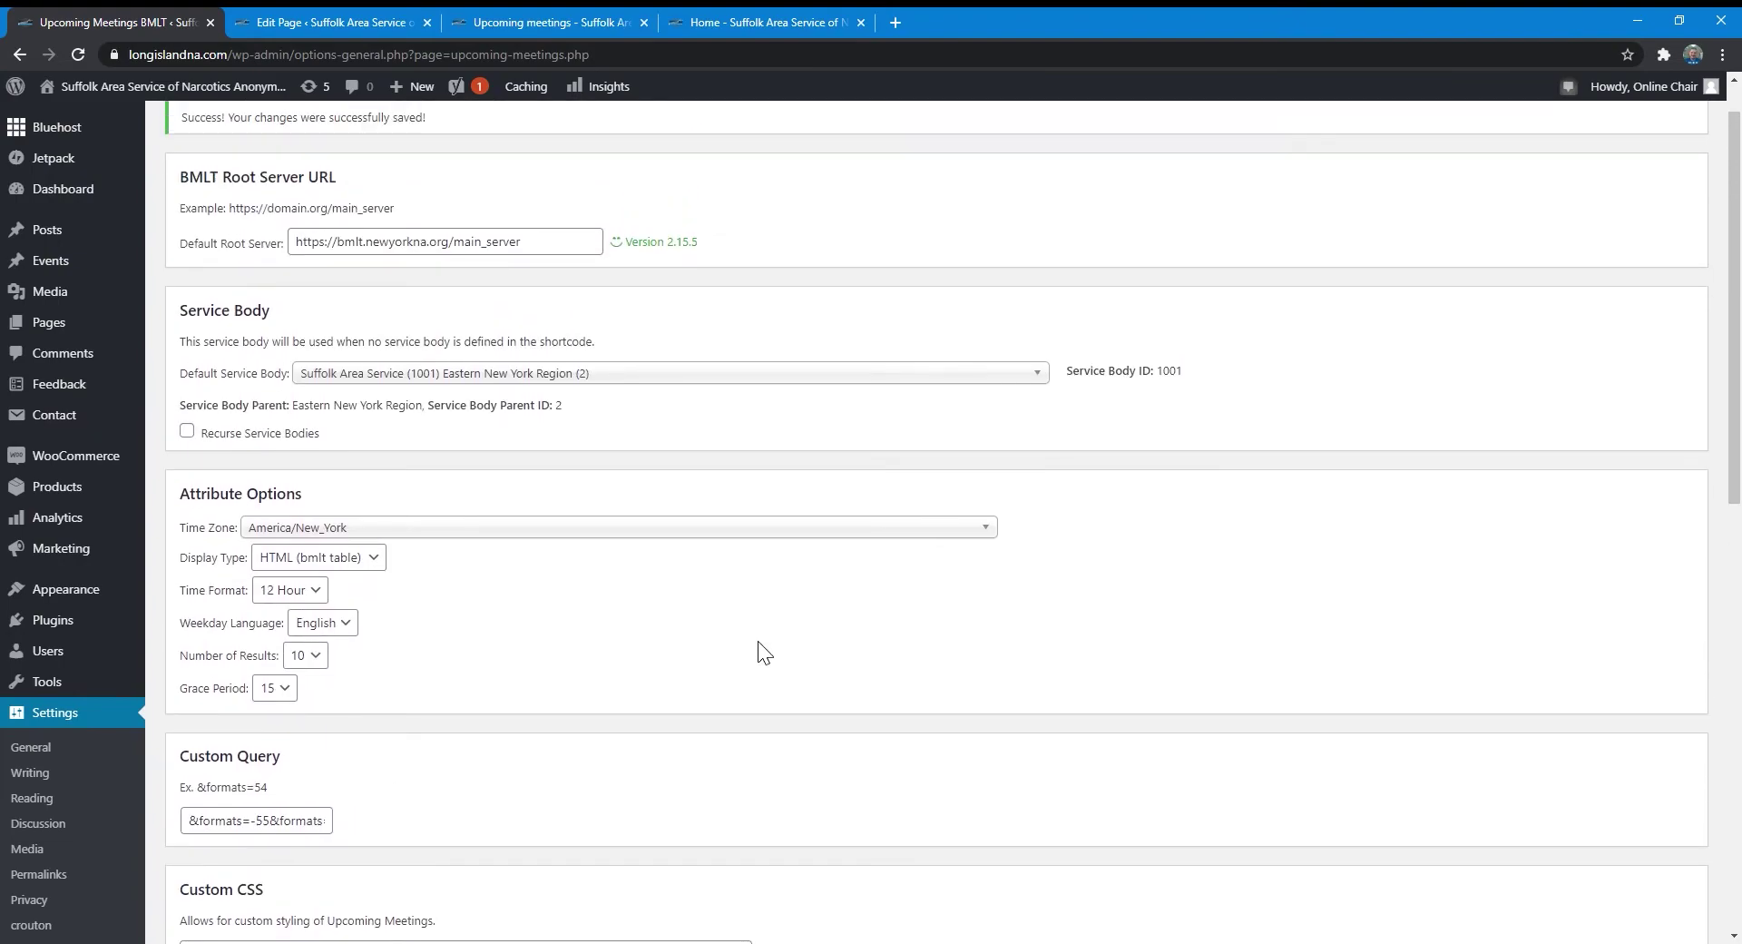
pyautogui.click(626, 431)
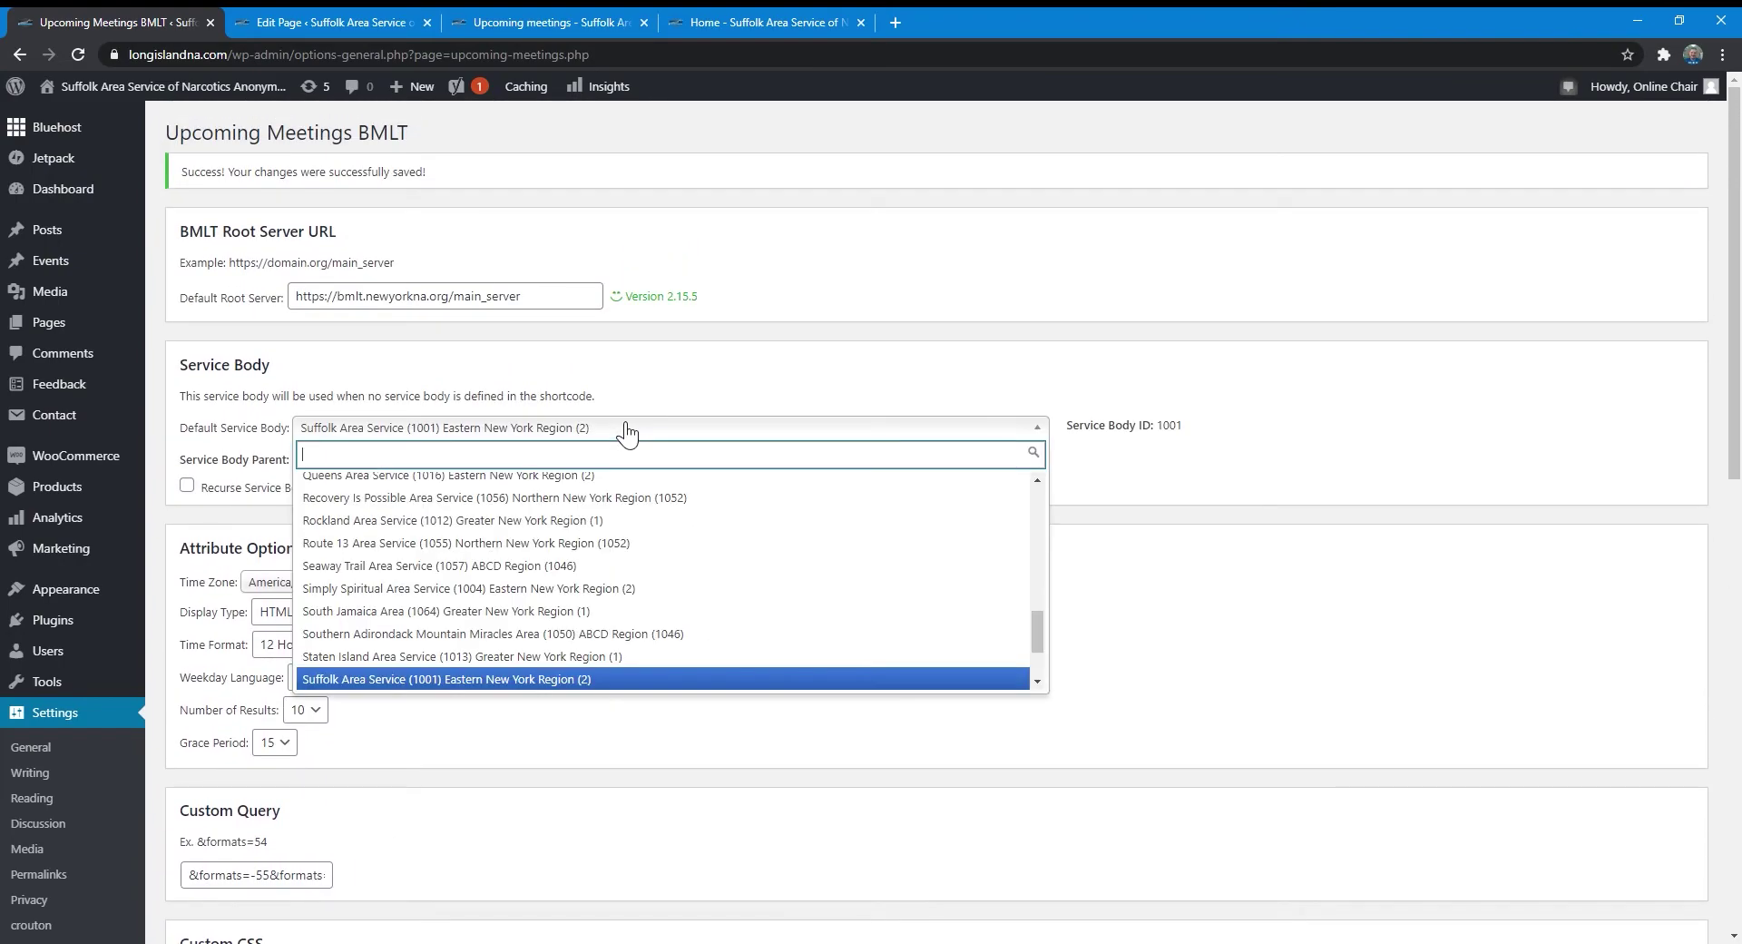
pyautogui.click(626, 432)
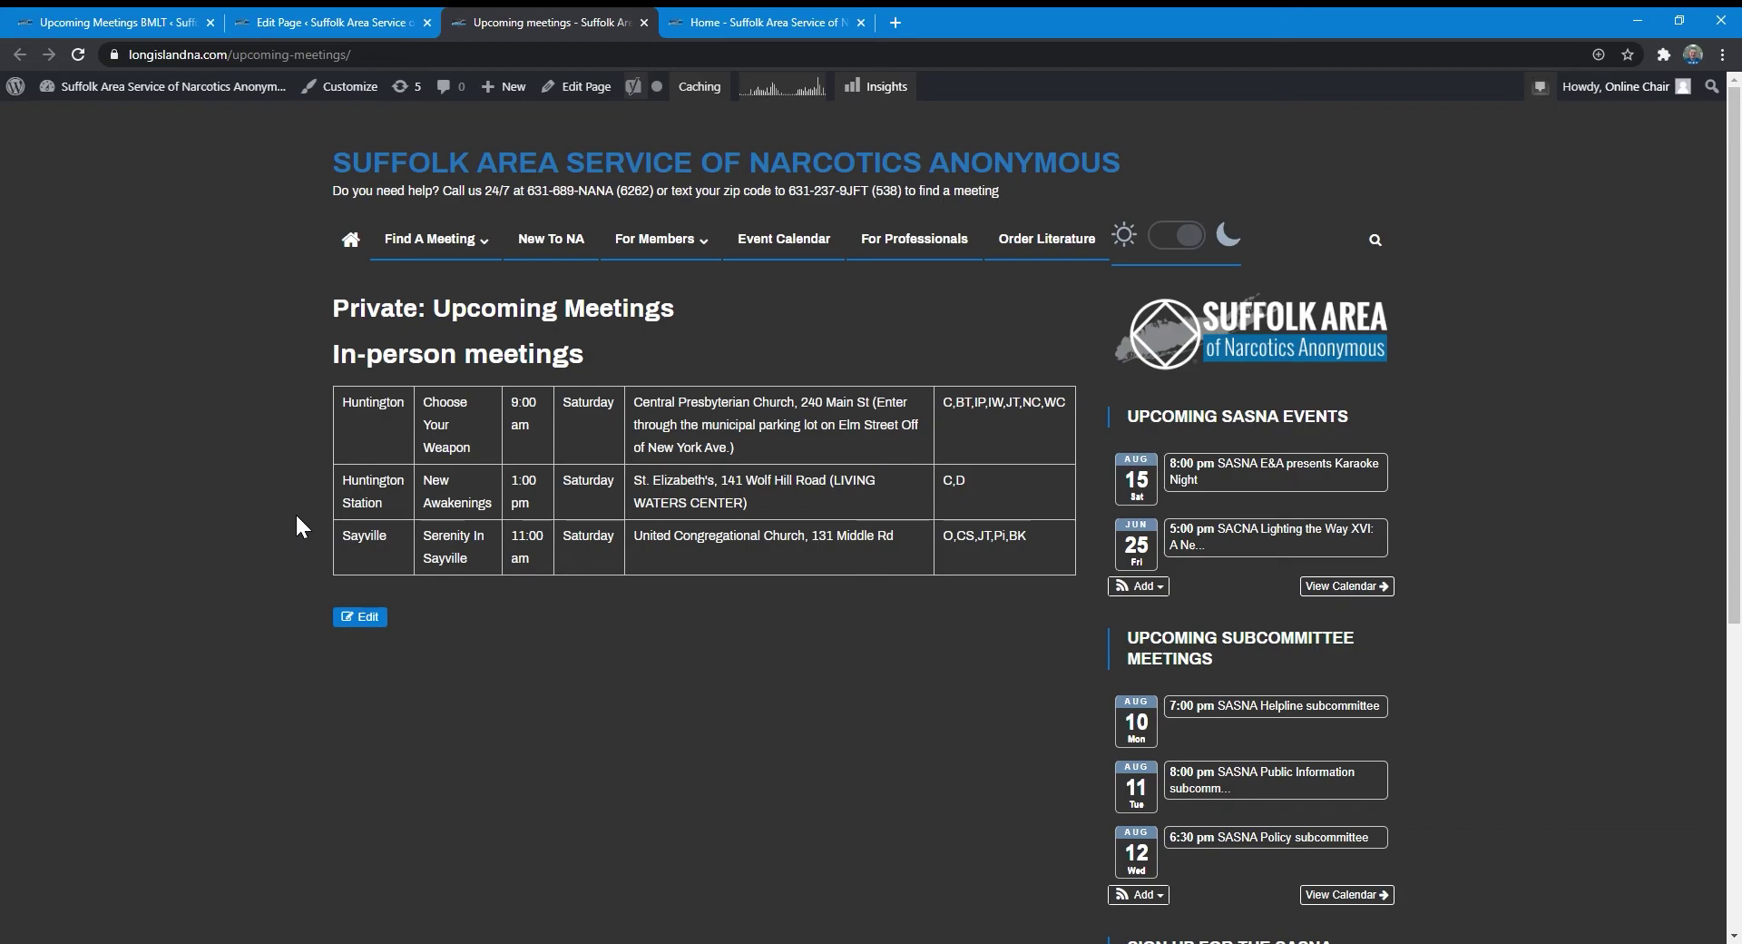
# Examine the plugin's shortcode instructions for the root_server, display_type and custom_query attributes
pyautogui.hotkey('ctrl', '1')
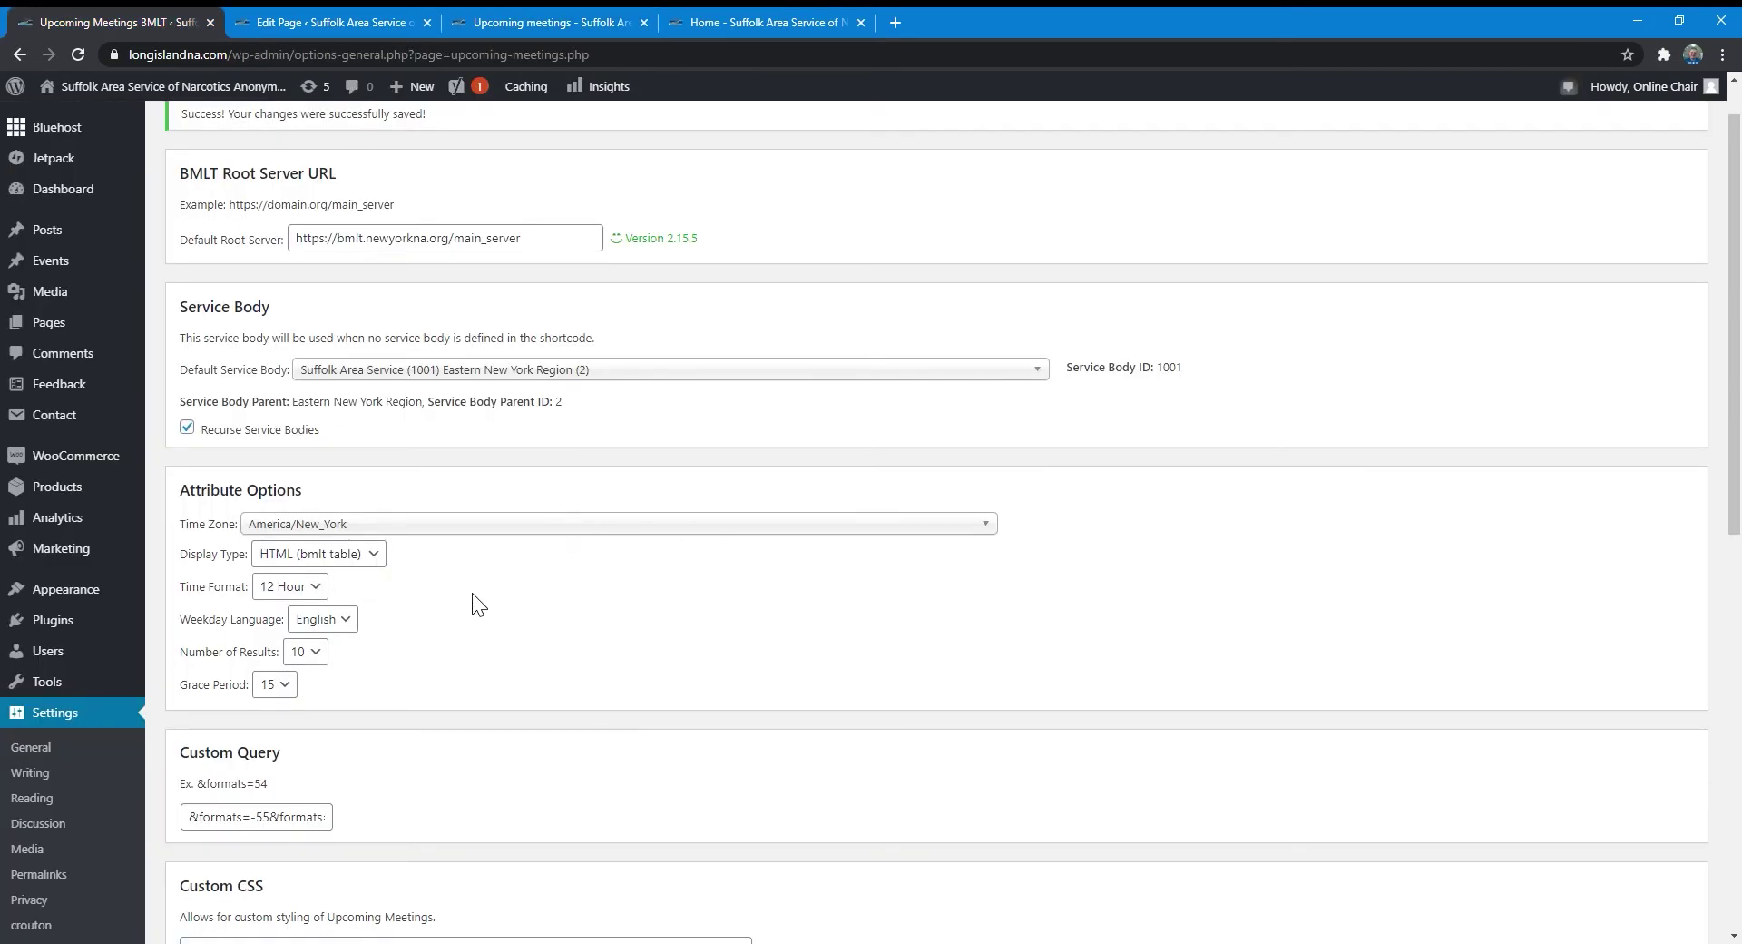
pyautogui.scroll(-1, 510, 605)
pyautogui.scroll(-5, 513, 606)
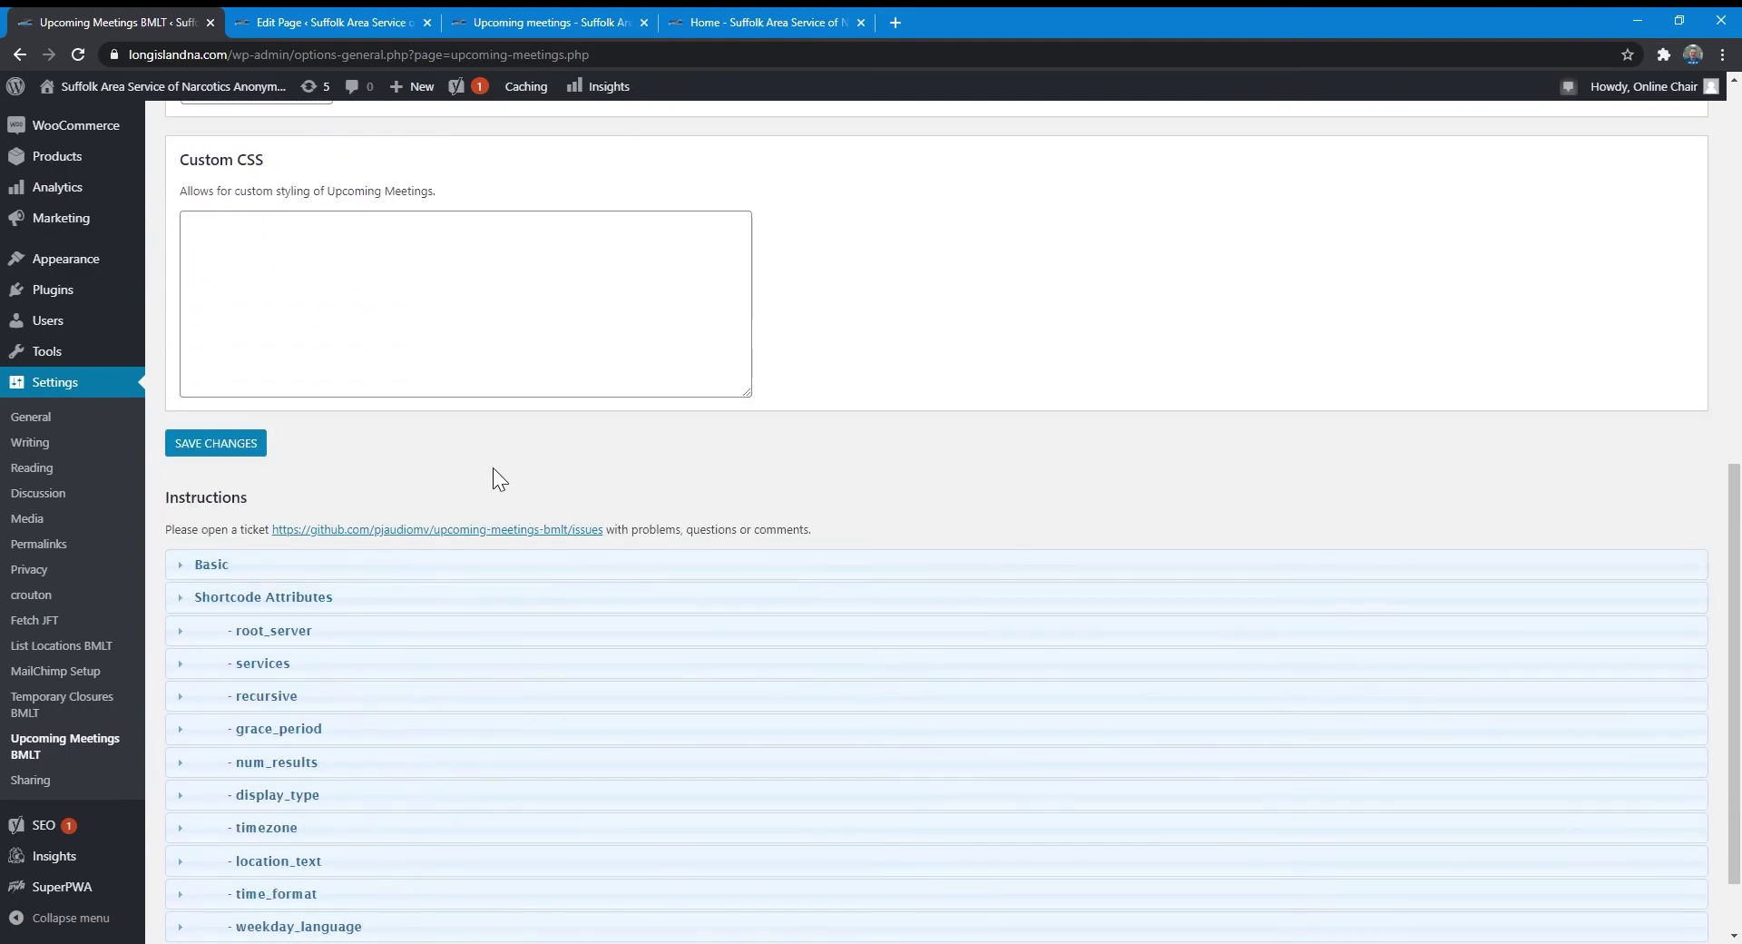
pyautogui.scroll(-1, 421, 707)
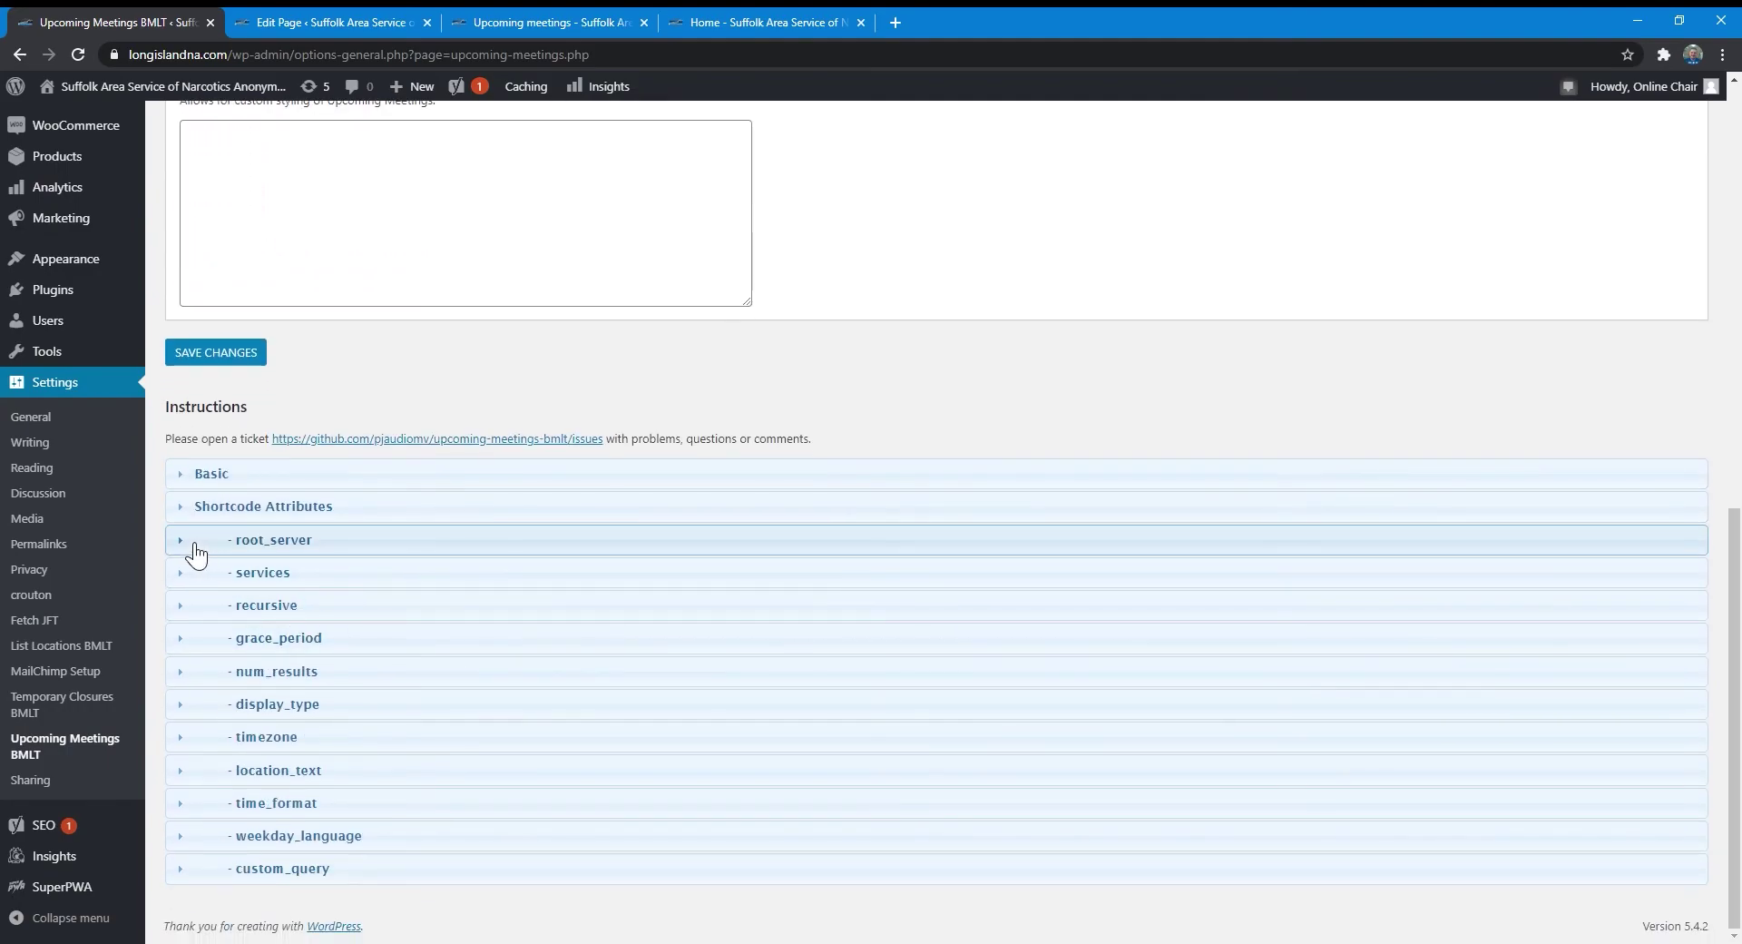
pyautogui.click(195, 542)
pyautogui.click(194, 544)
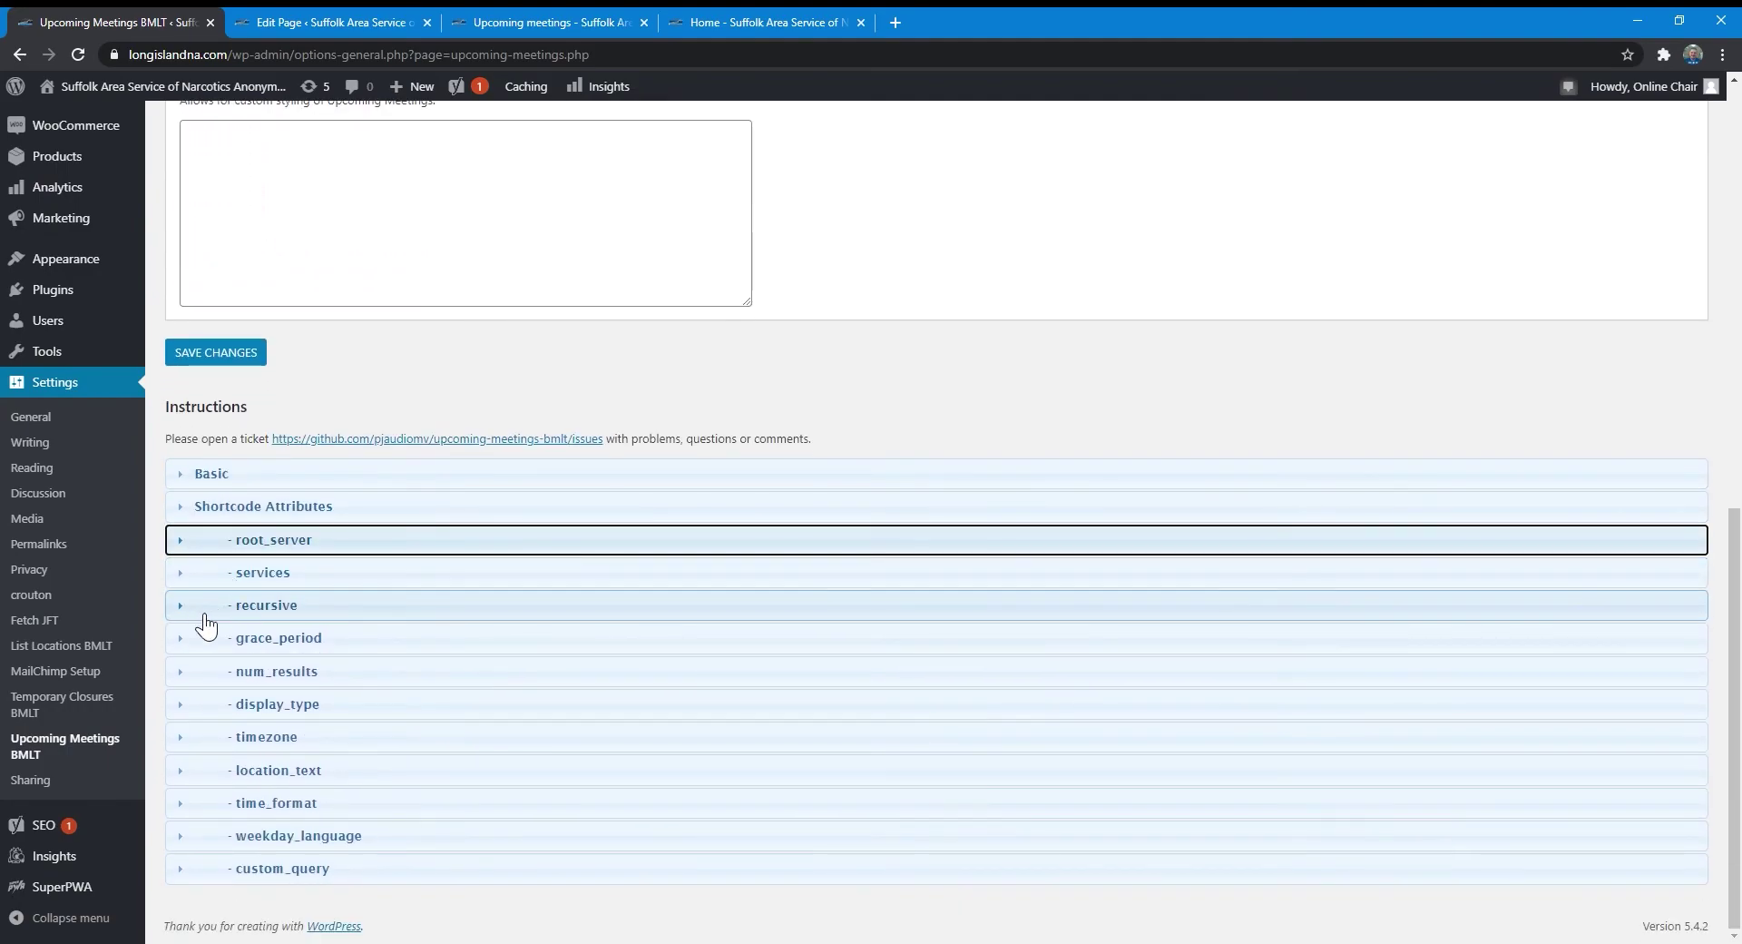
pyautogui.click(197, 715)
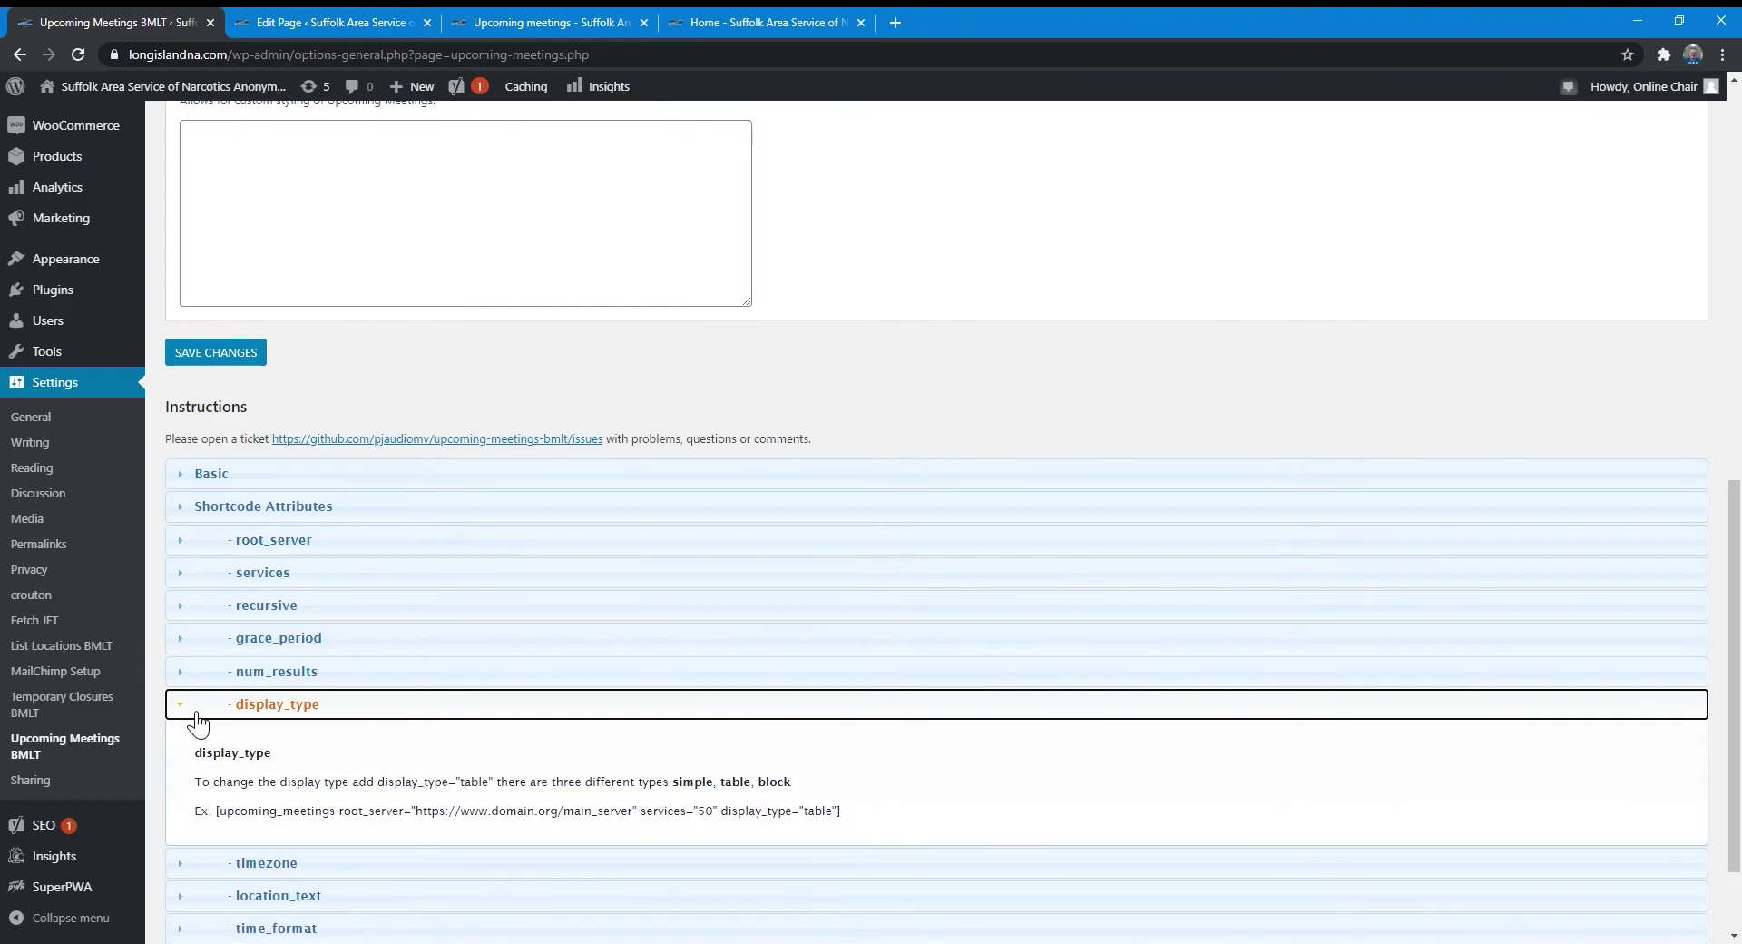
pyautogui.click(196, 713)
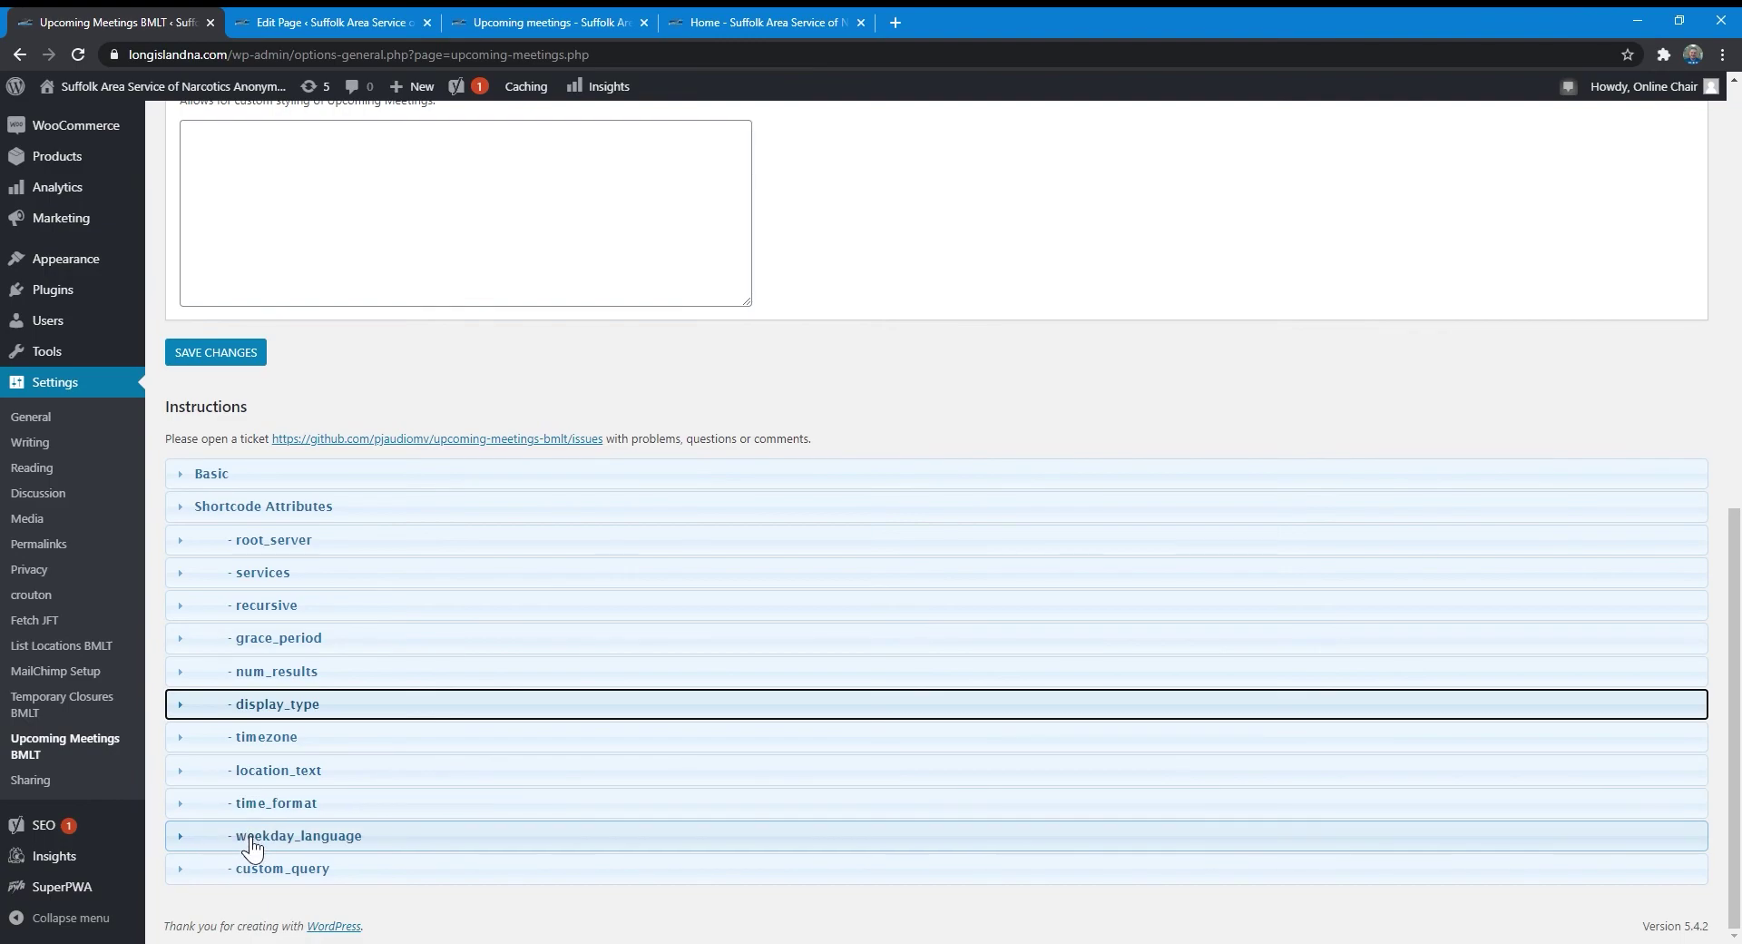
pyautogui.click(186, 869)
pyautogui.scroll(-2, 372, 762)
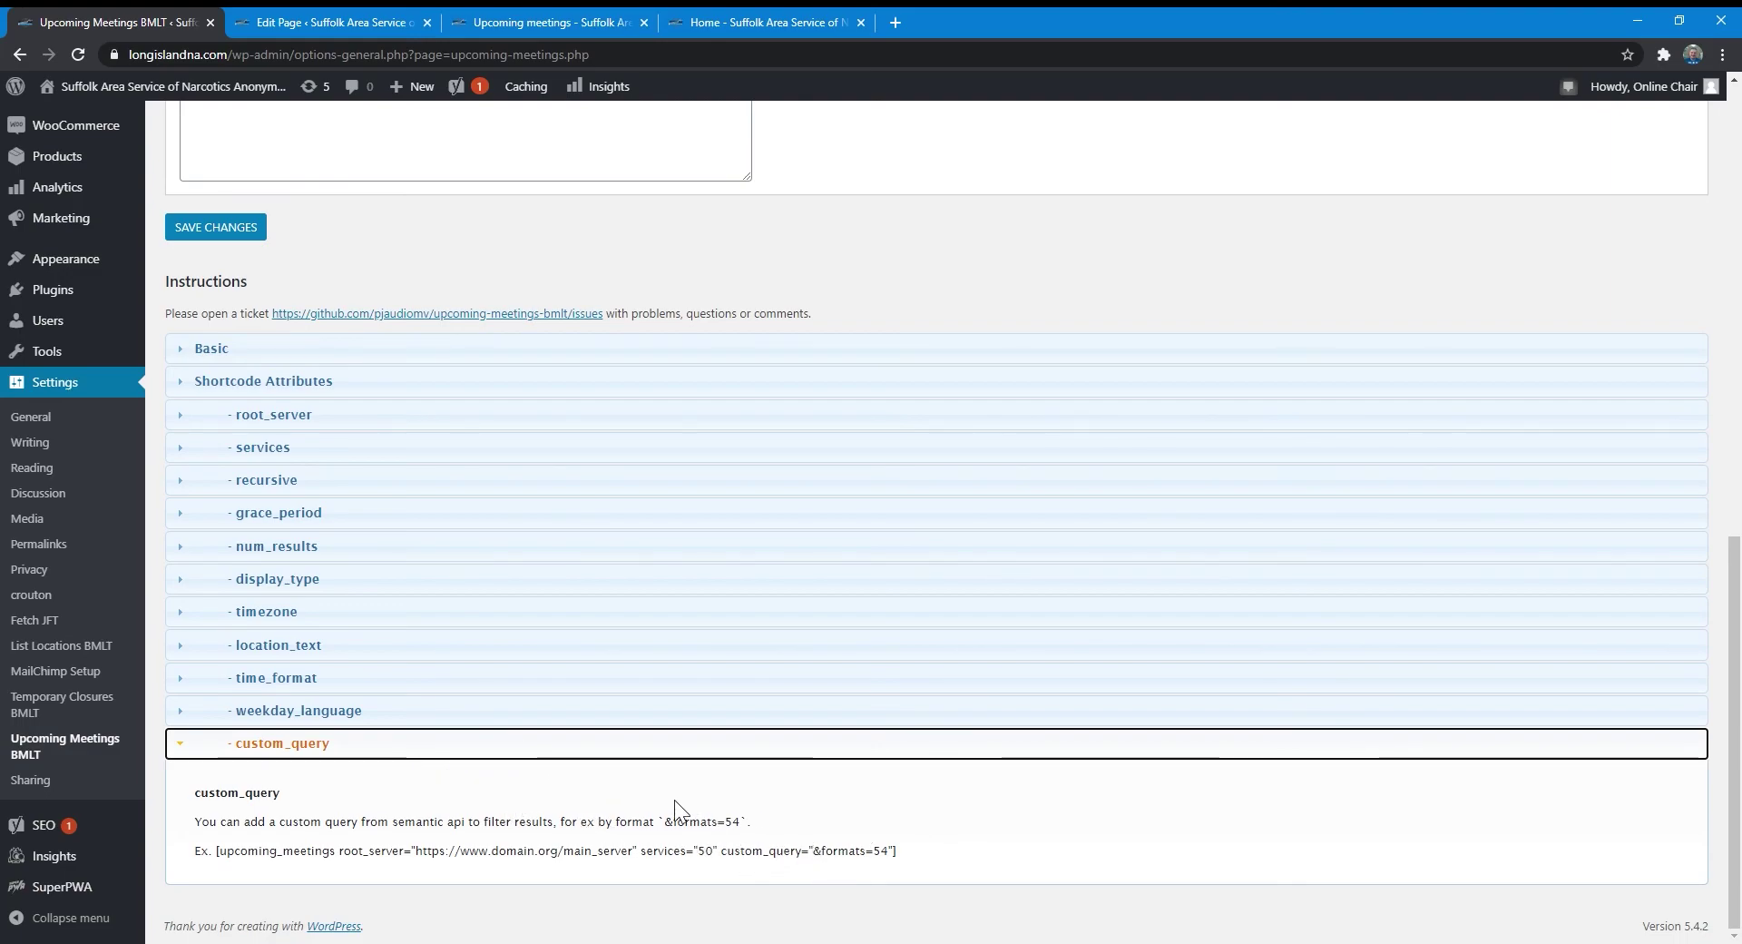
# Check the plugin's custom query setting and switch to the editor of the Upcoming meetings page
pyautogui.scroll(8, 768, 748)
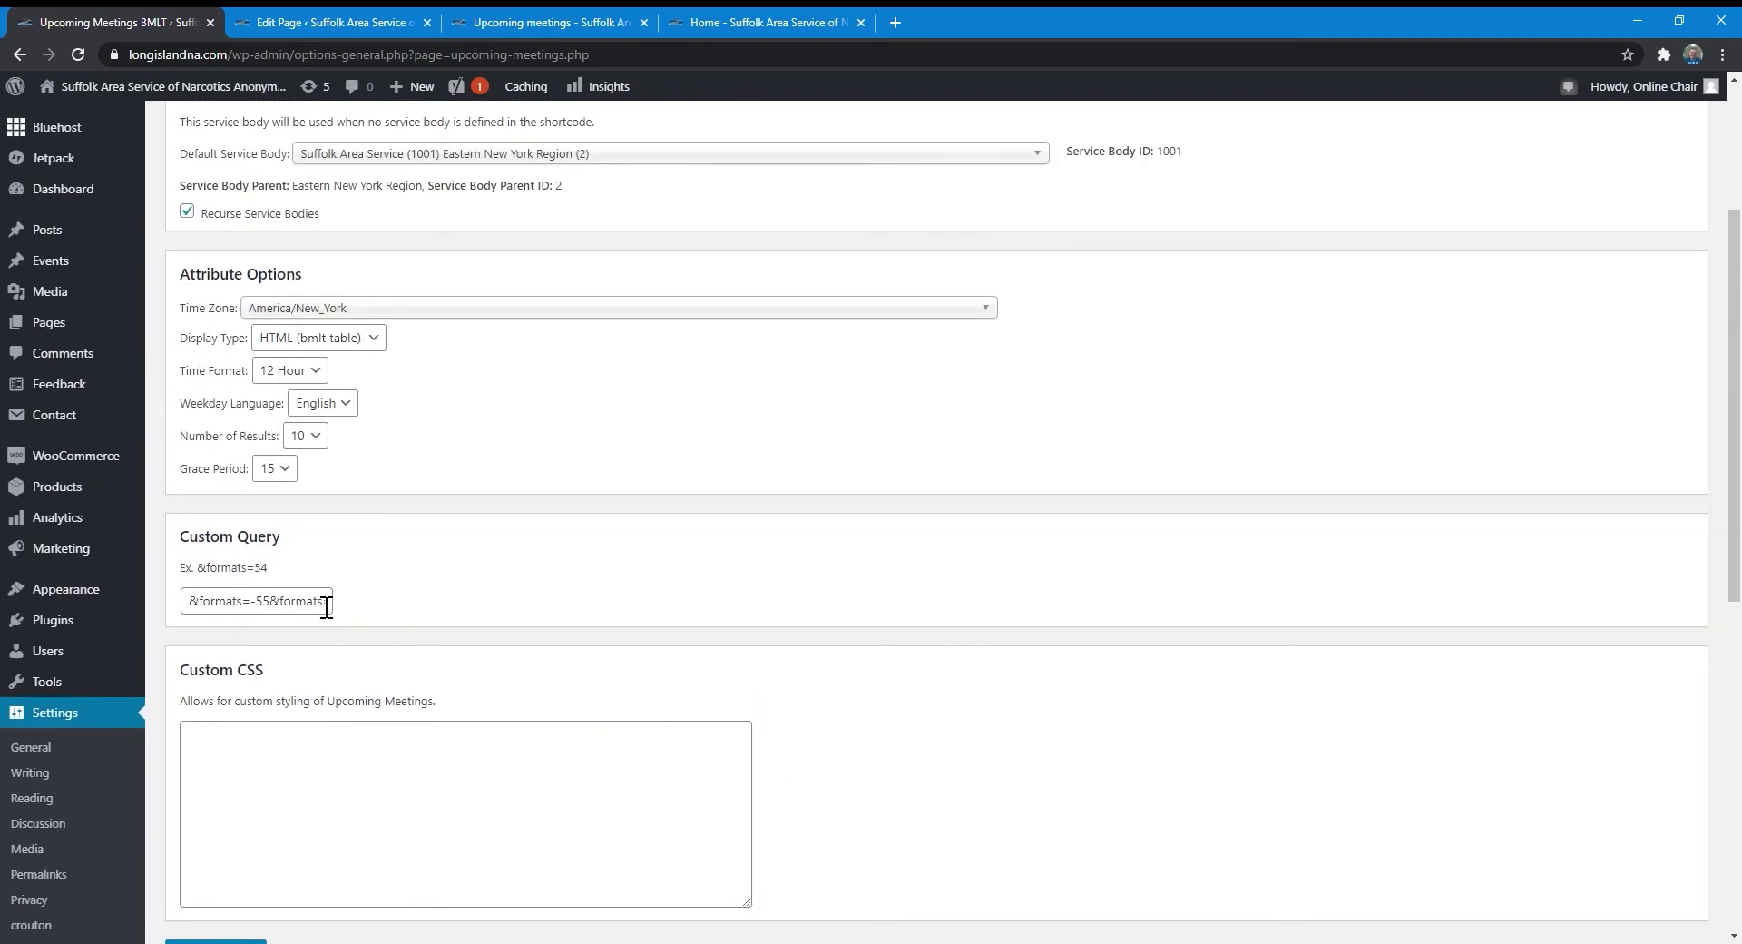
pyautogui.click(346, 18)
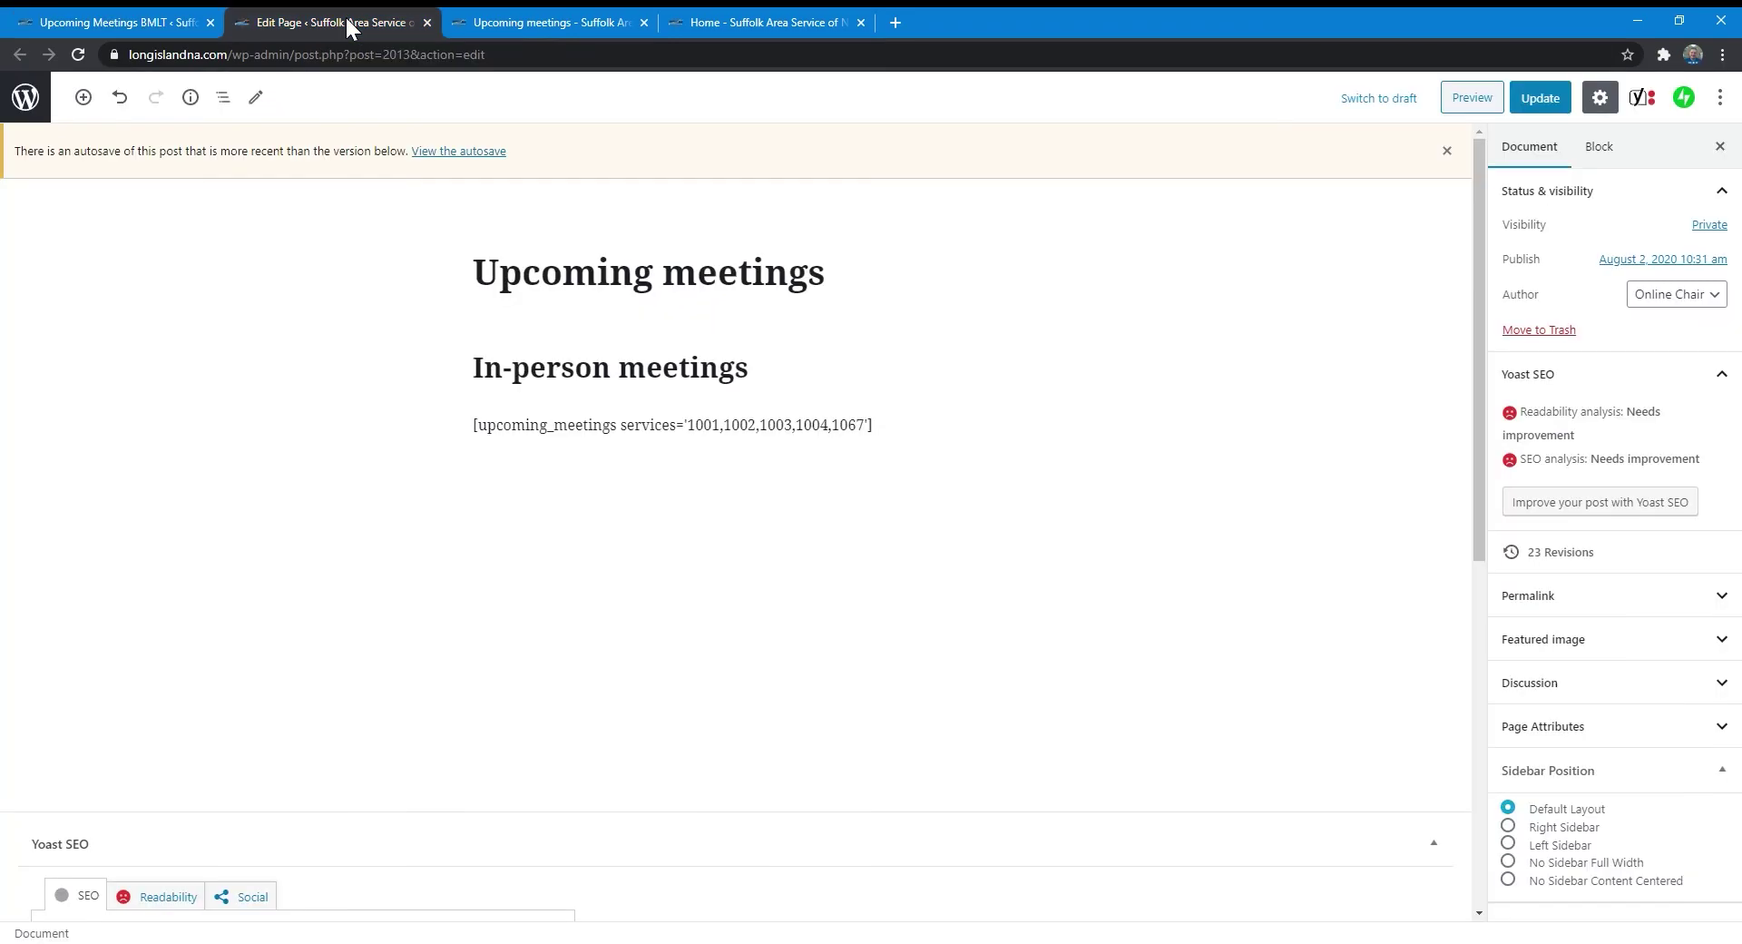